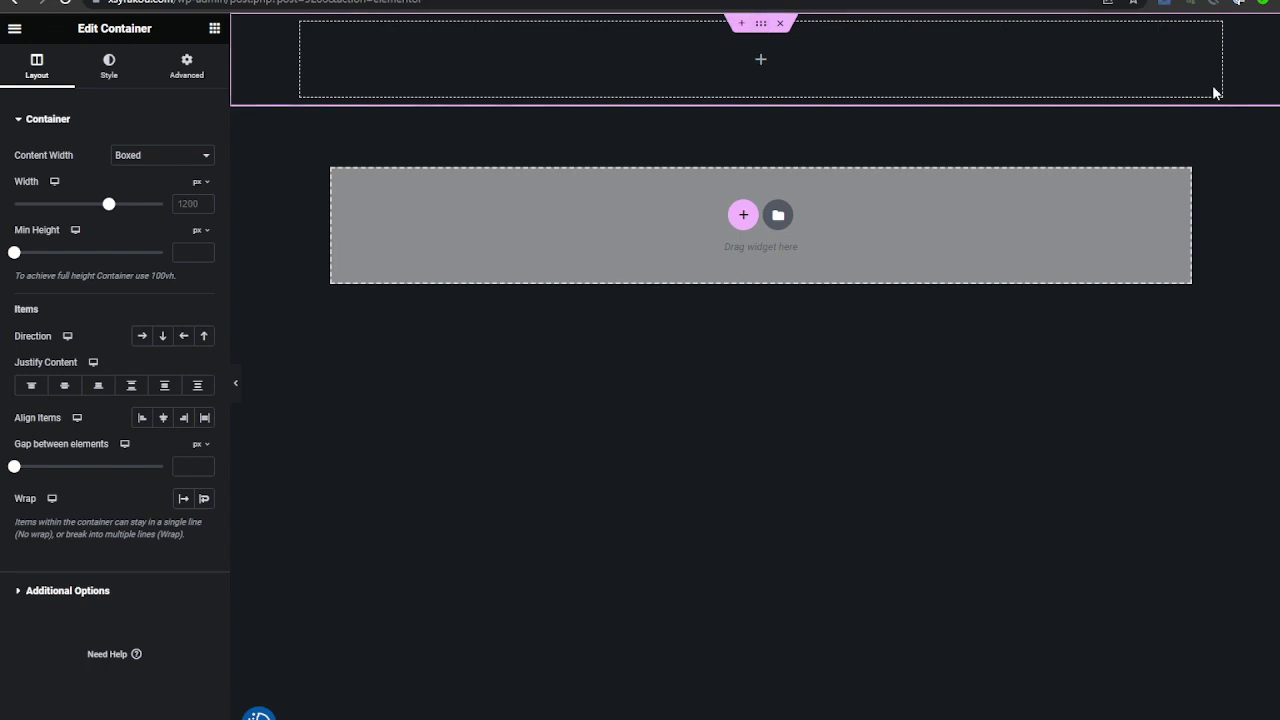
Nest two containers inside the empty top container and set the parent's direction to a horizontal row
click(214, 28)
drag(60, 280, 455, 75)
click(214, 28)
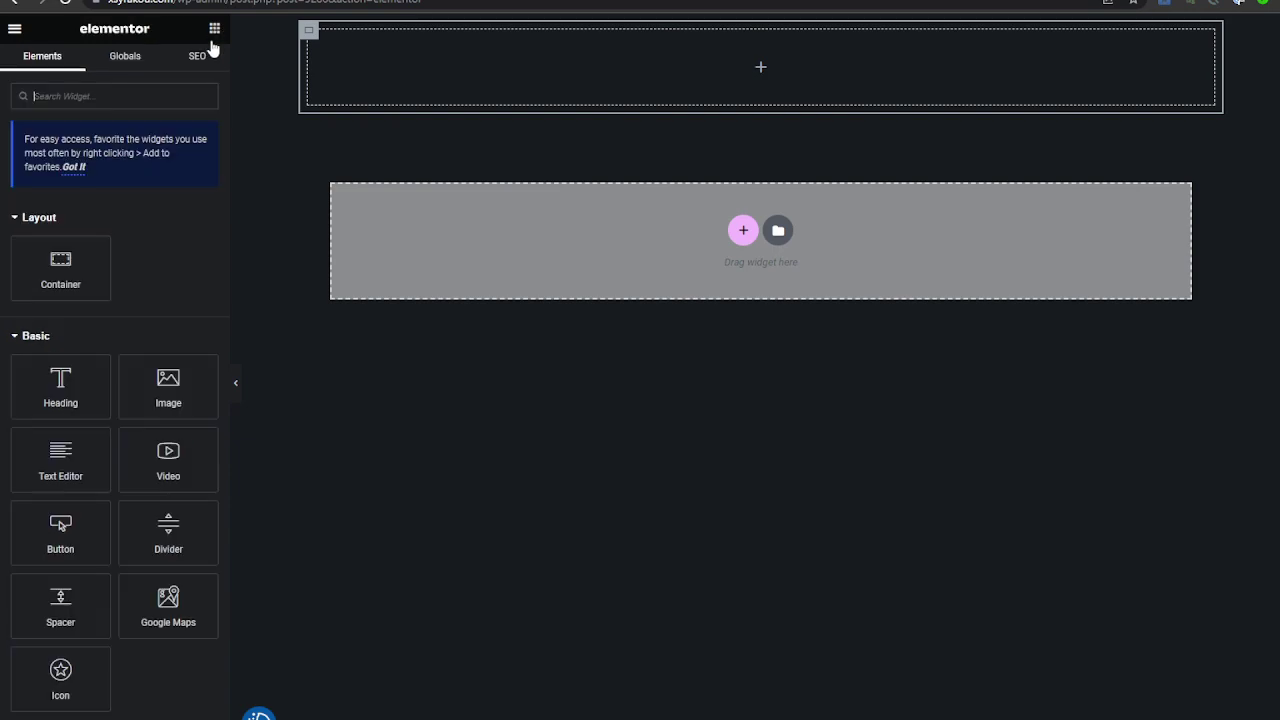
drag(53, 272, 426, 120)
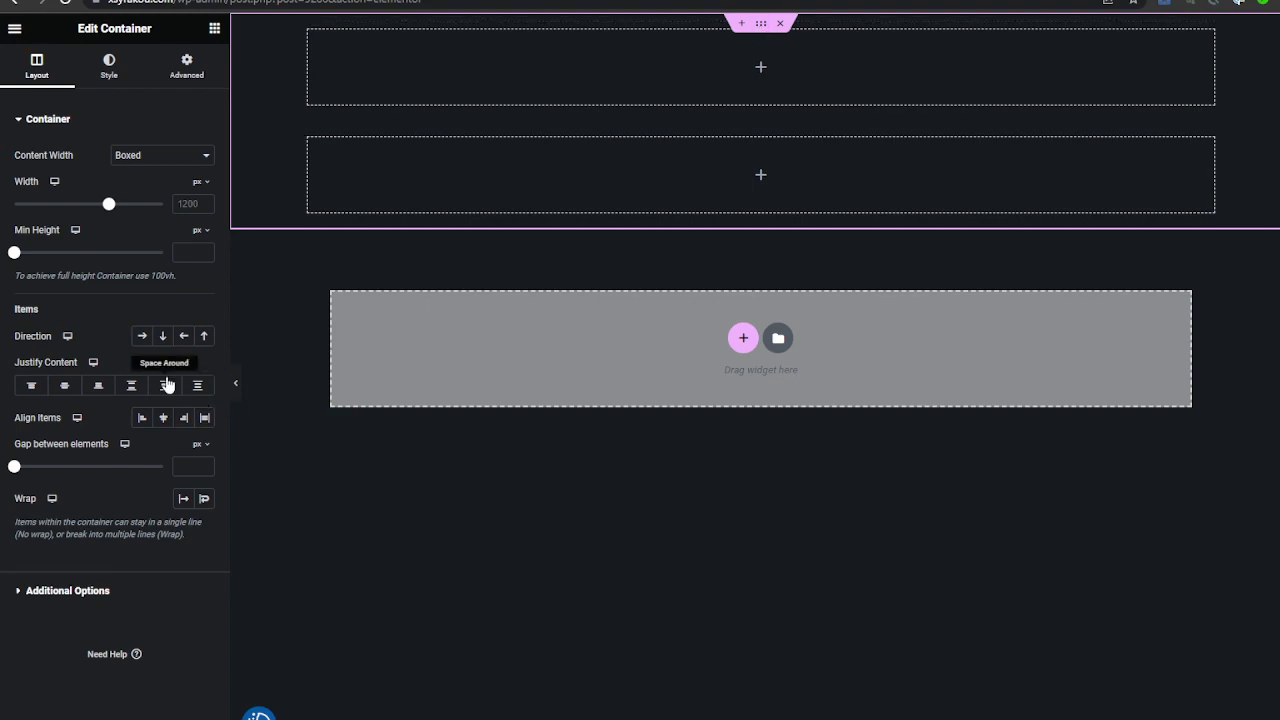
click(143, 336)
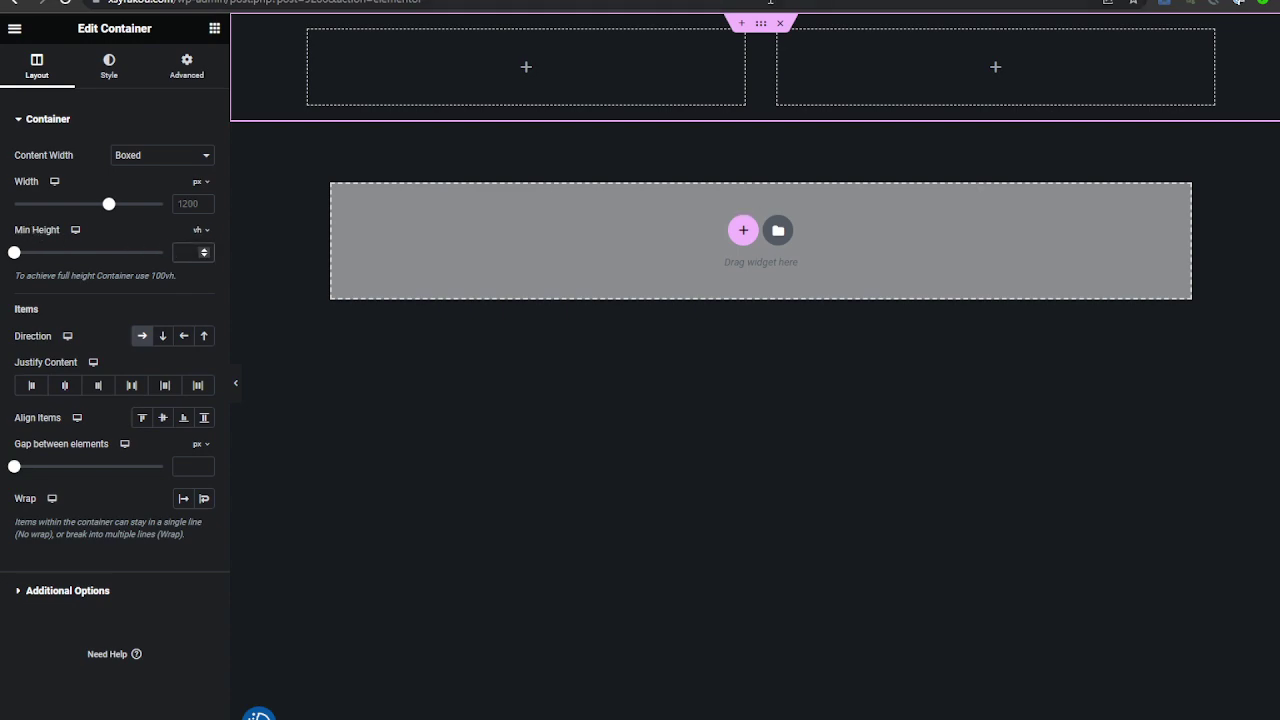
Set the parent container's minimum height to 80 vh
click(200, 231)
click(200, 233)
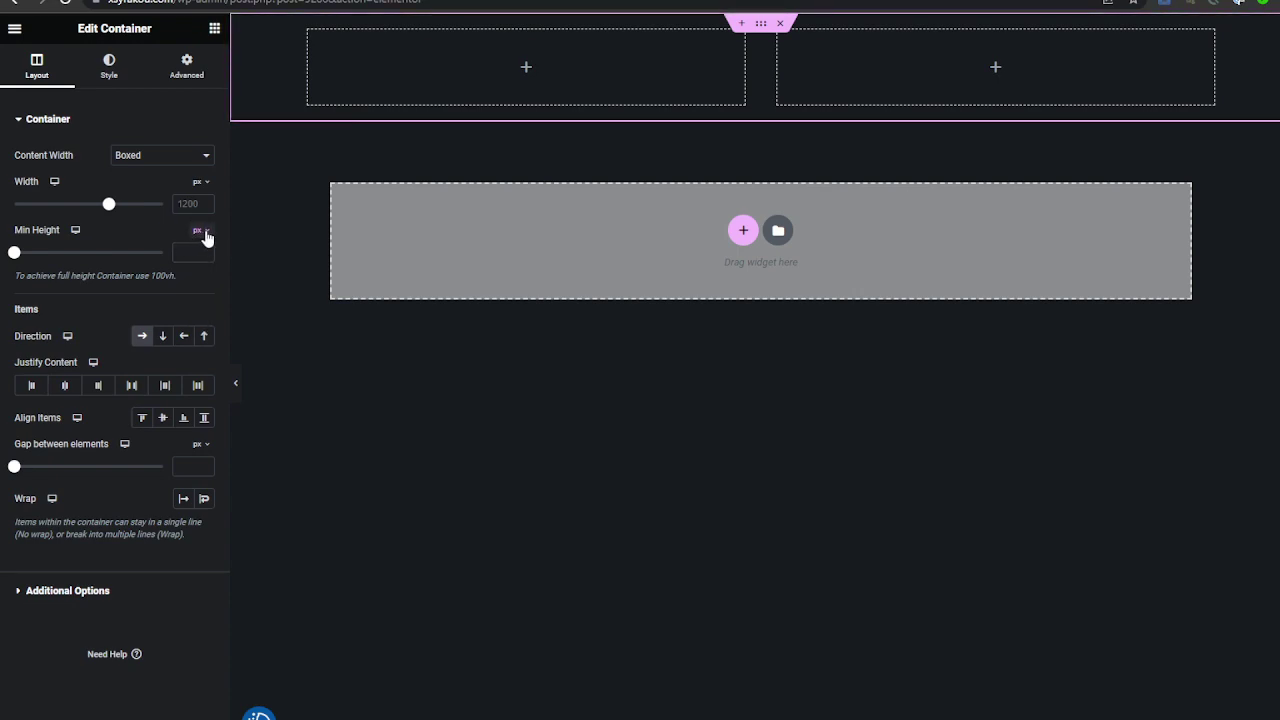
click(203, 233)
click(199, 299)
text(80)
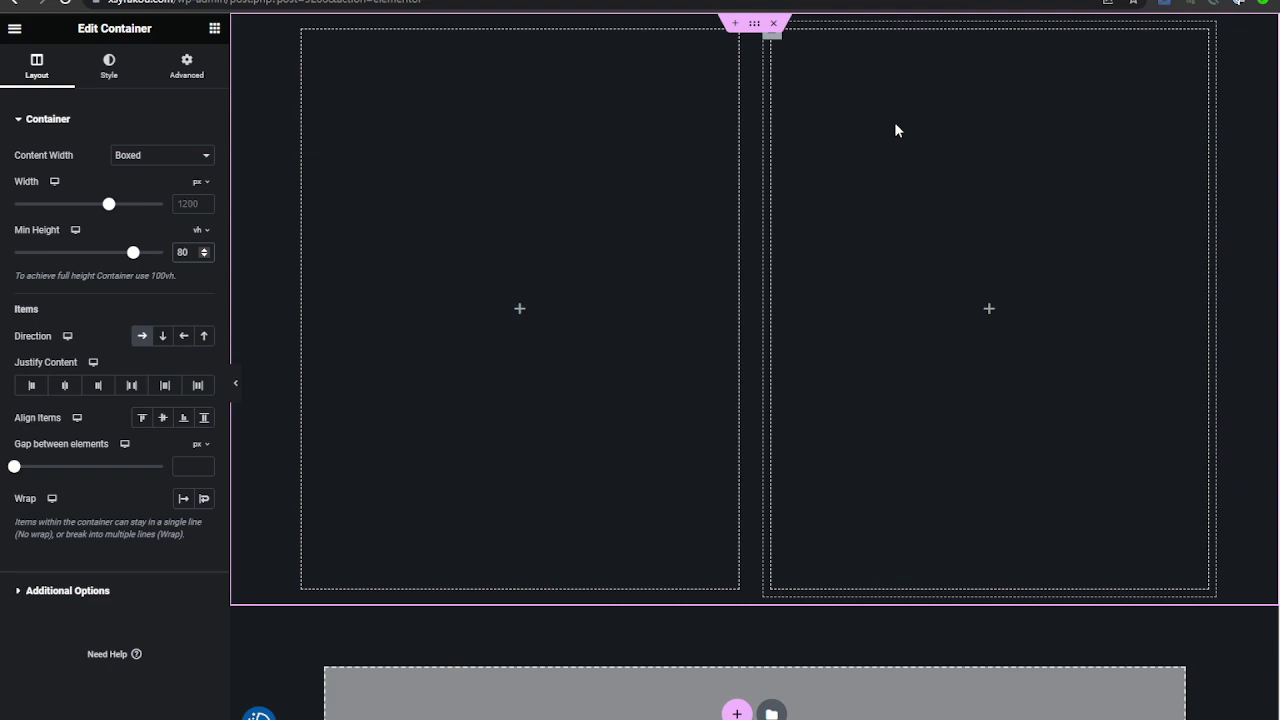
Add a heading, a text editor and a button, stacked in that order, to the left inner container
click(214, 28)
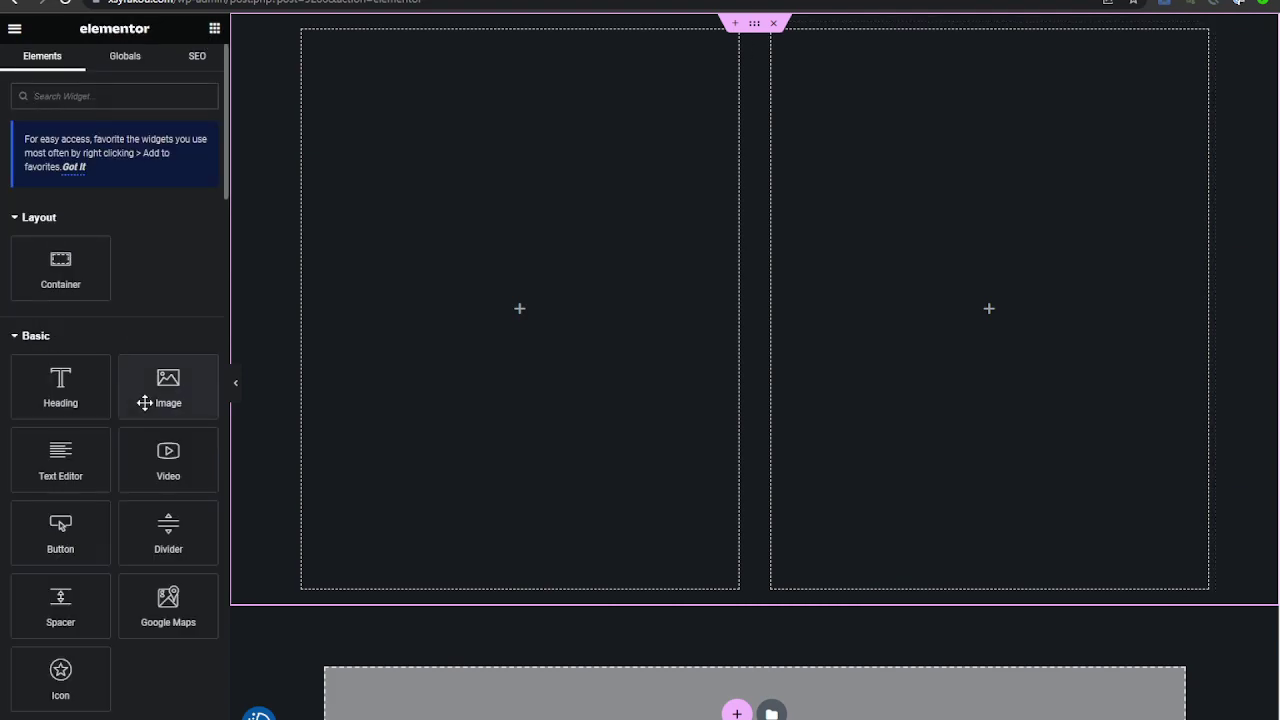
drag(41, 396, 463, 275)
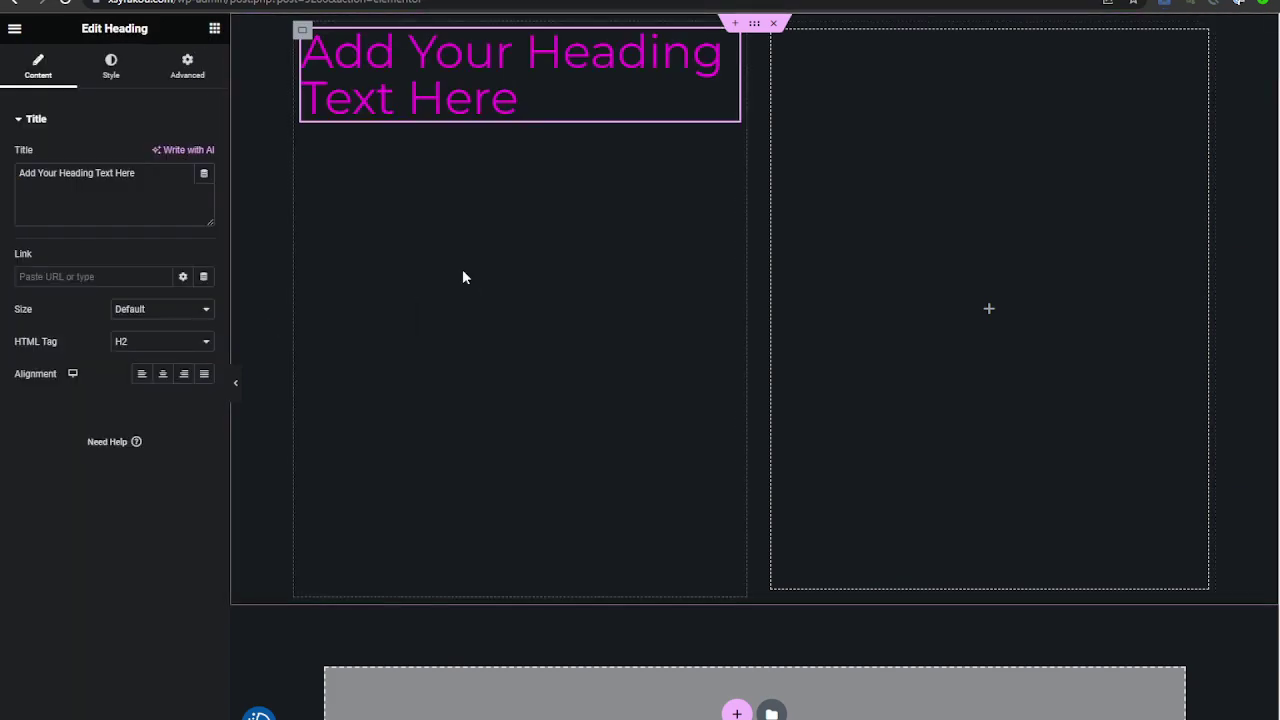
click(214, 28)
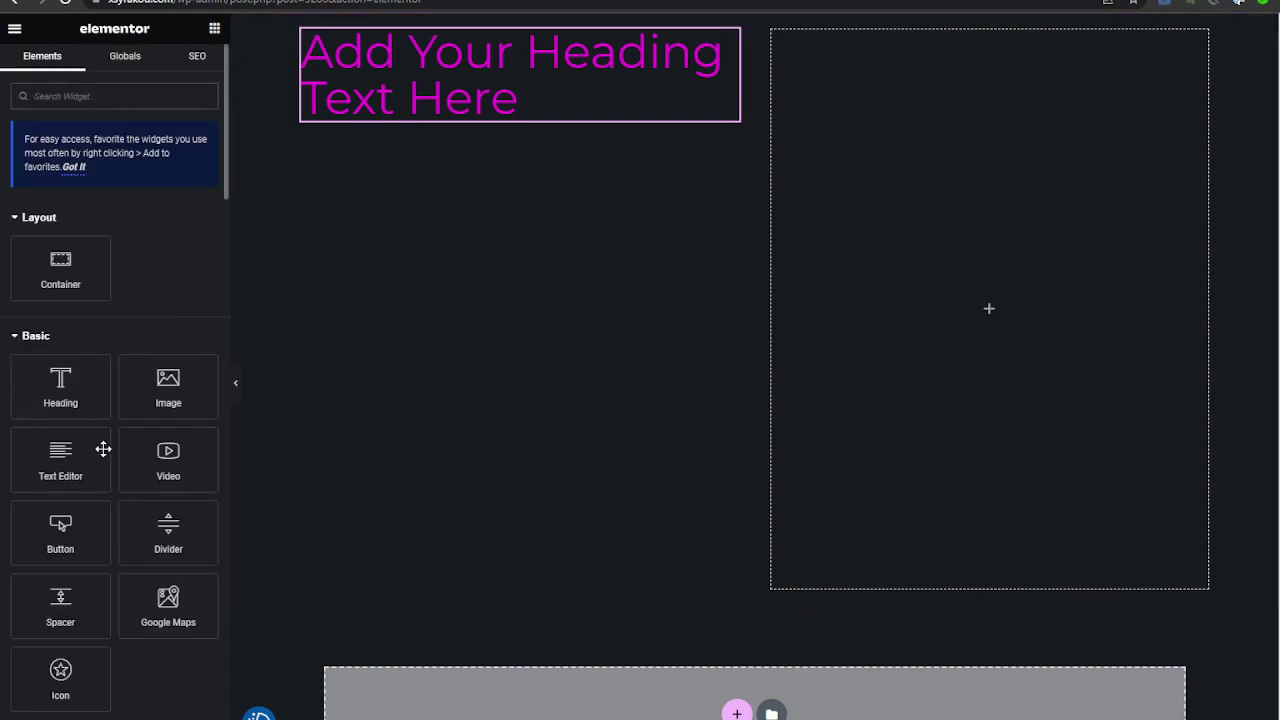
drag(100, 455, 469, 114)
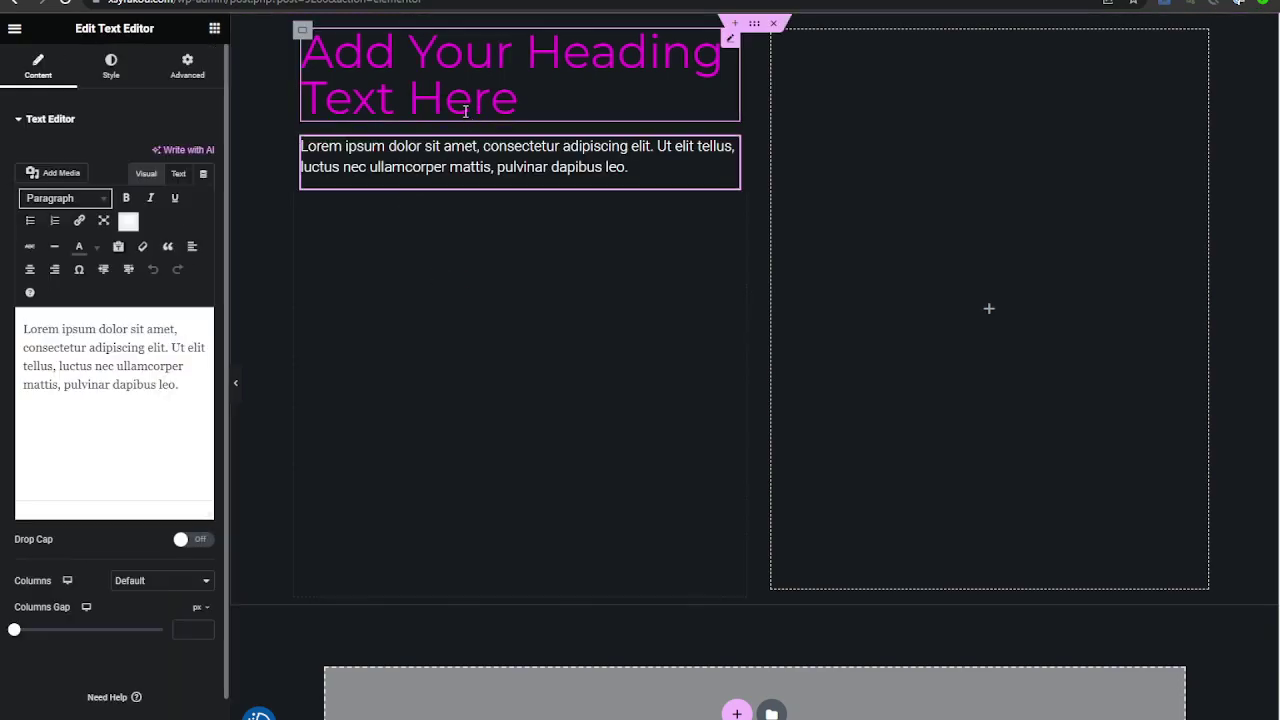
click(214, 28)
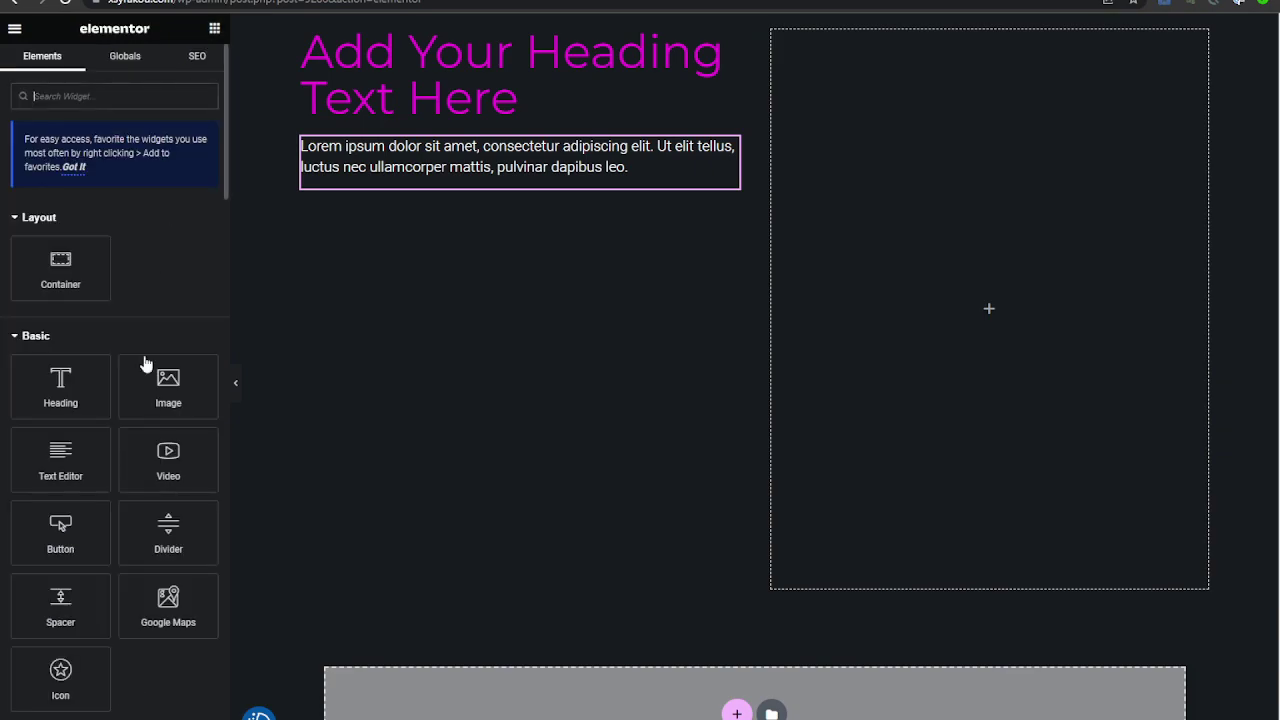
drag(97, 543, 436, 183)
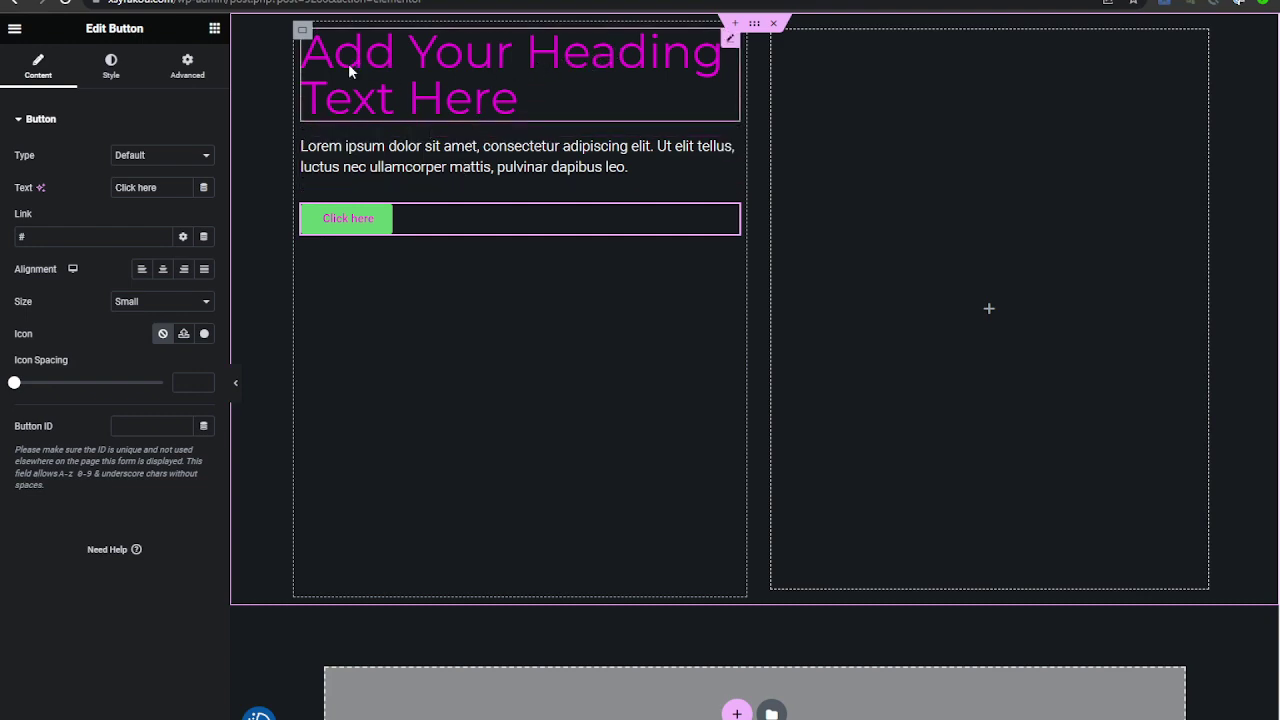
Try the Justify Content options on the left inner container, ending with Center
click(303, 33)
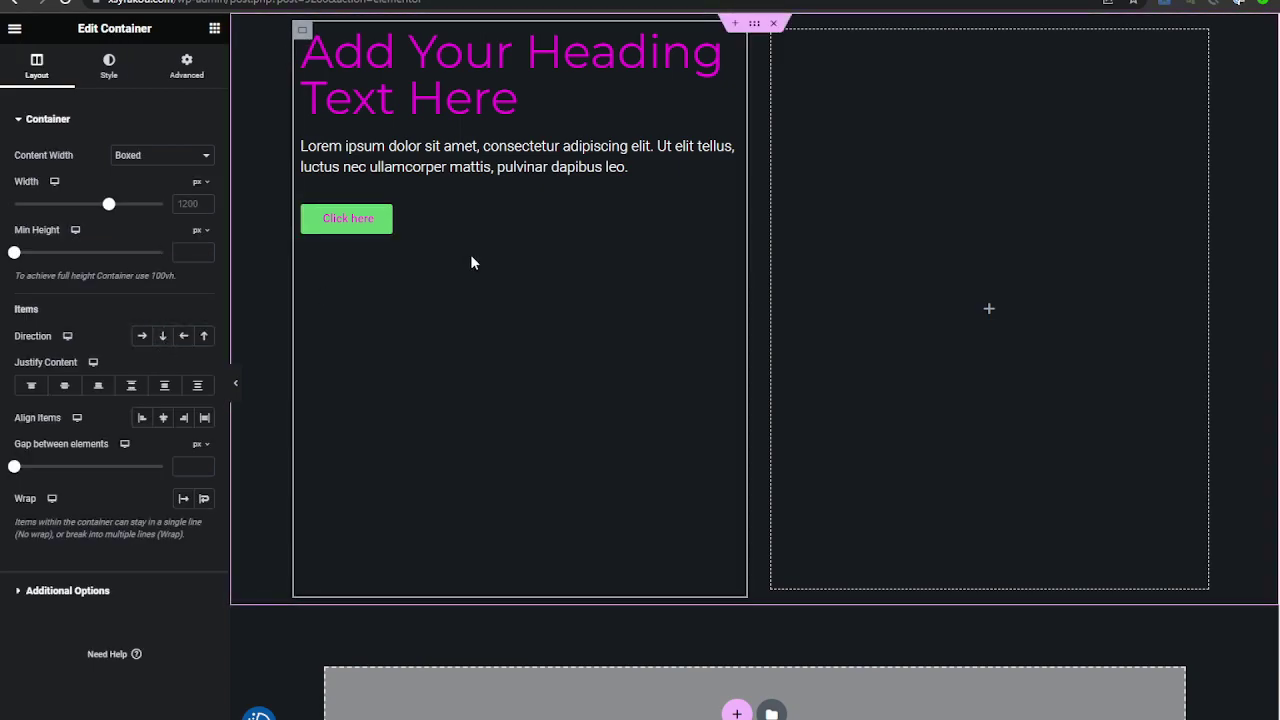
click(64, 390)
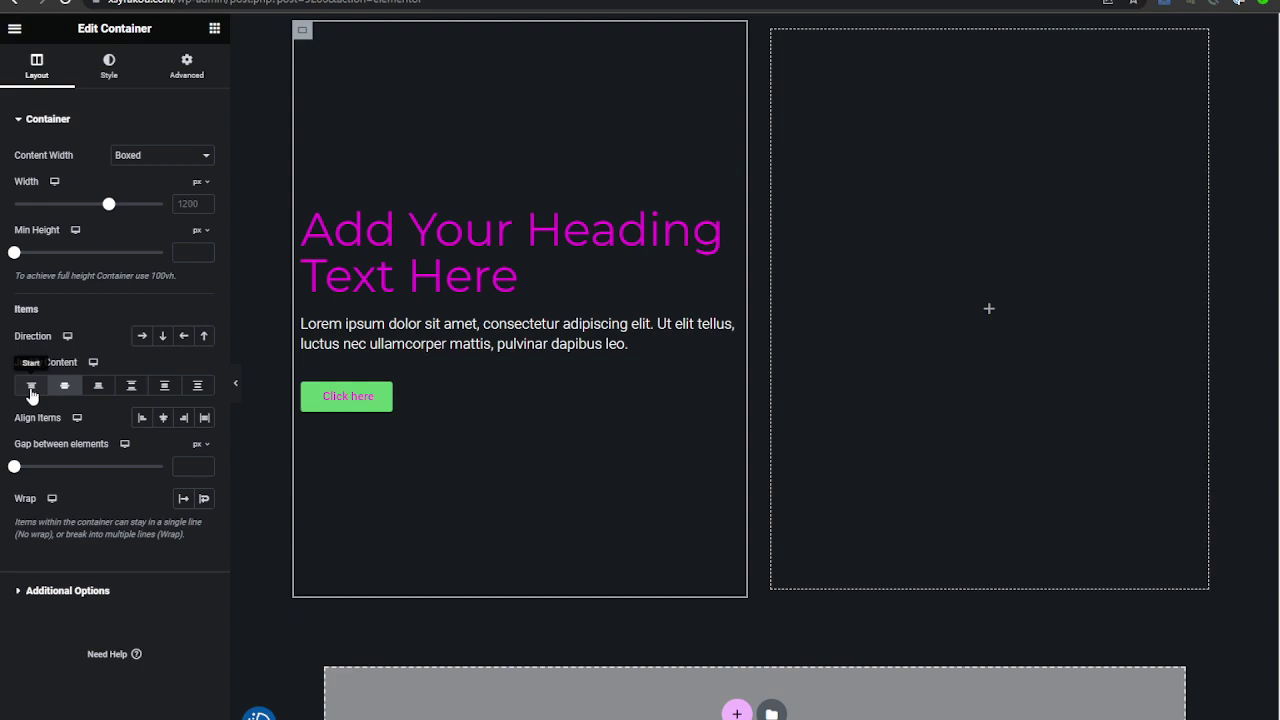
click(31, 390)
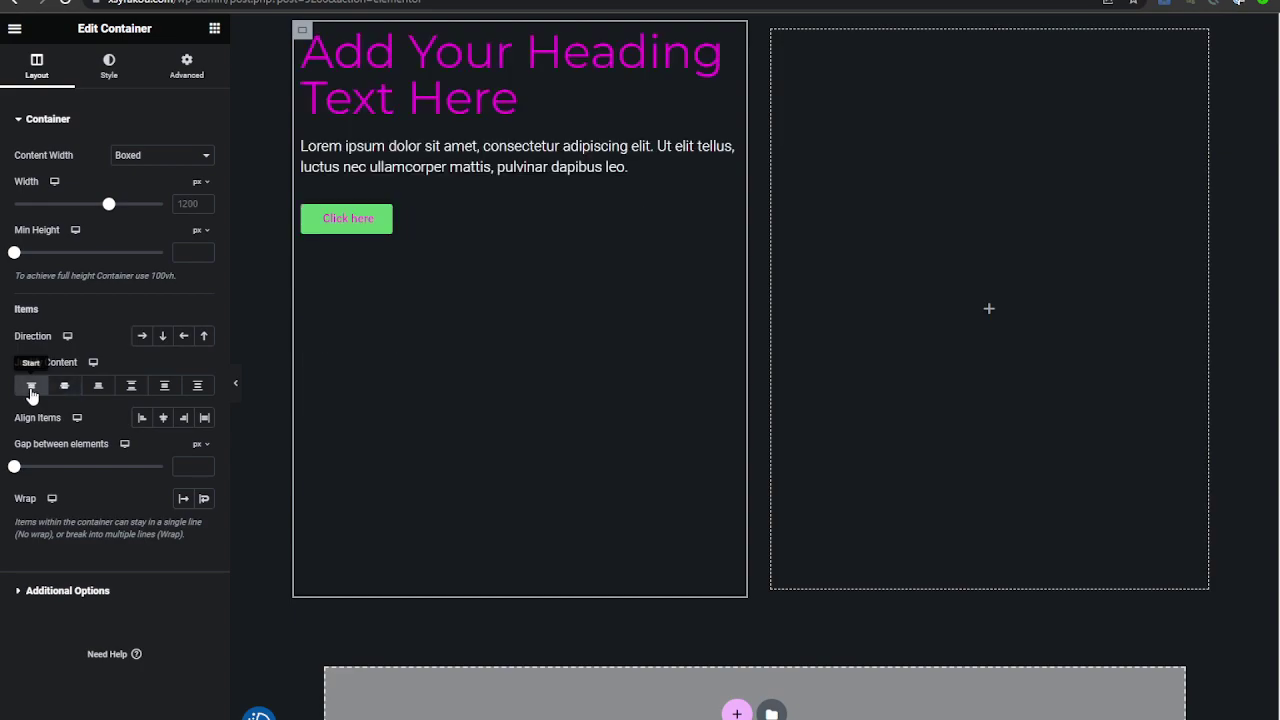
click(97, 390)
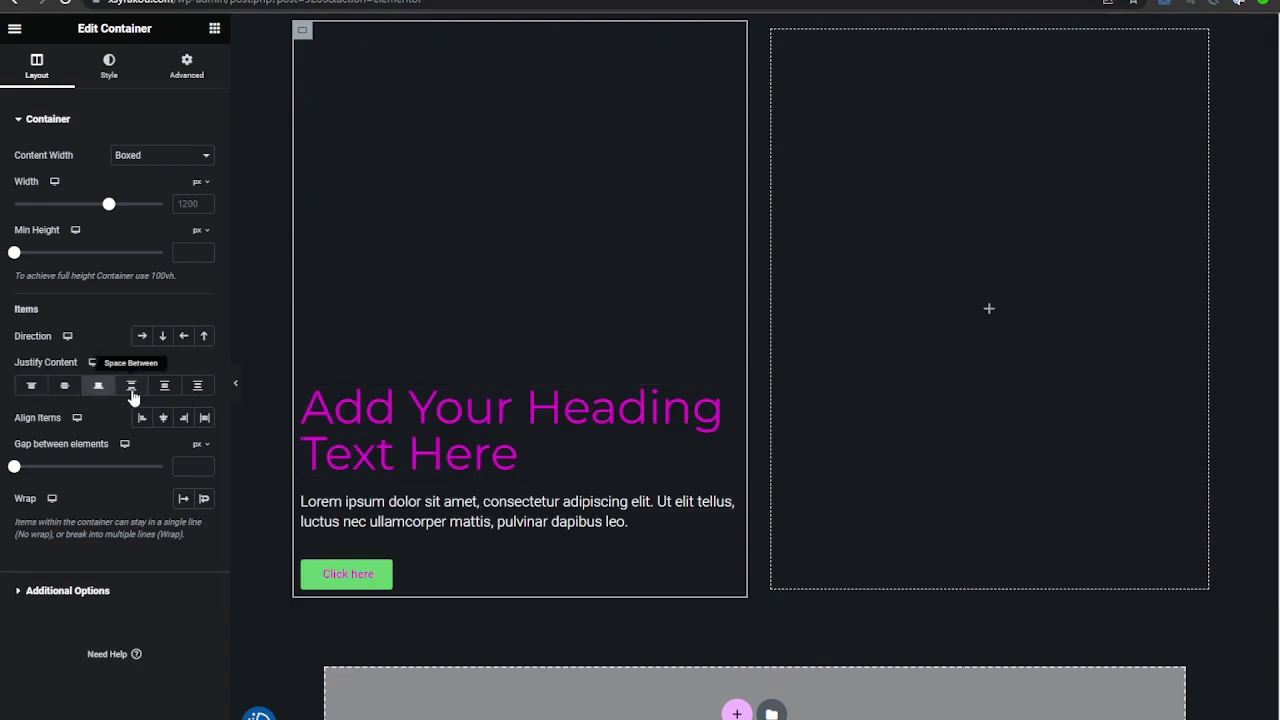
click(131, 392)
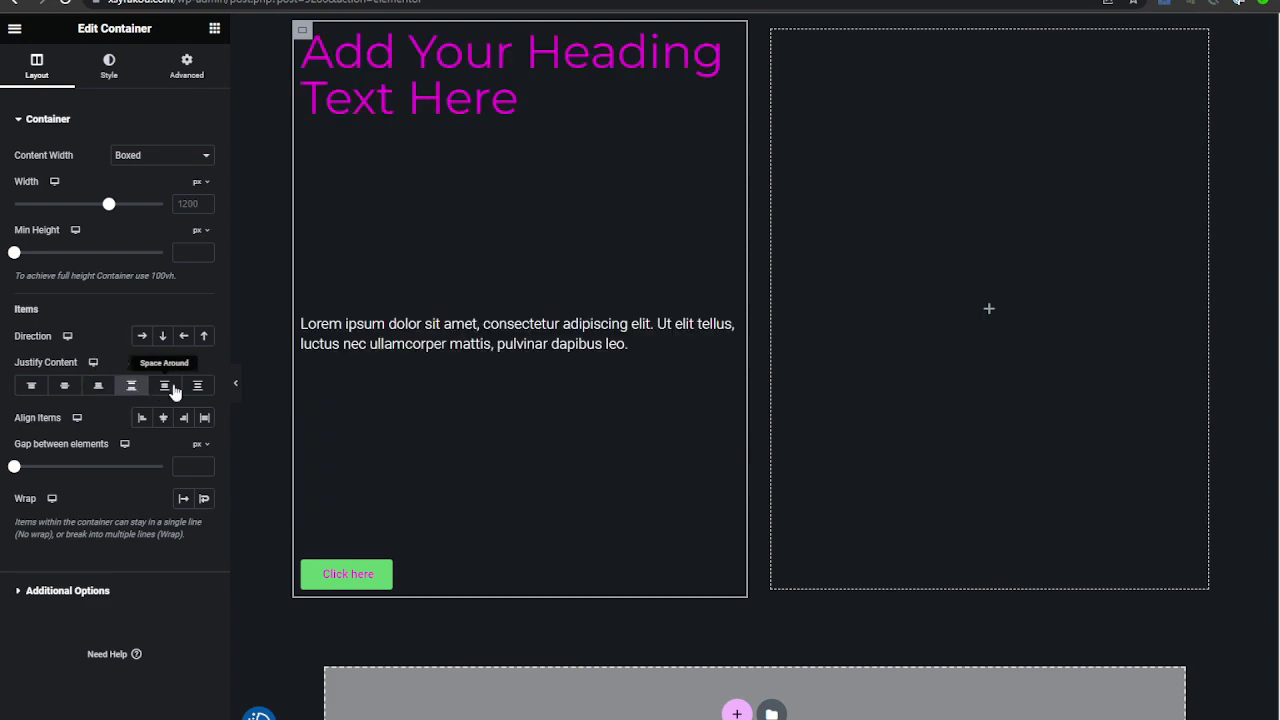
click(166, 389)
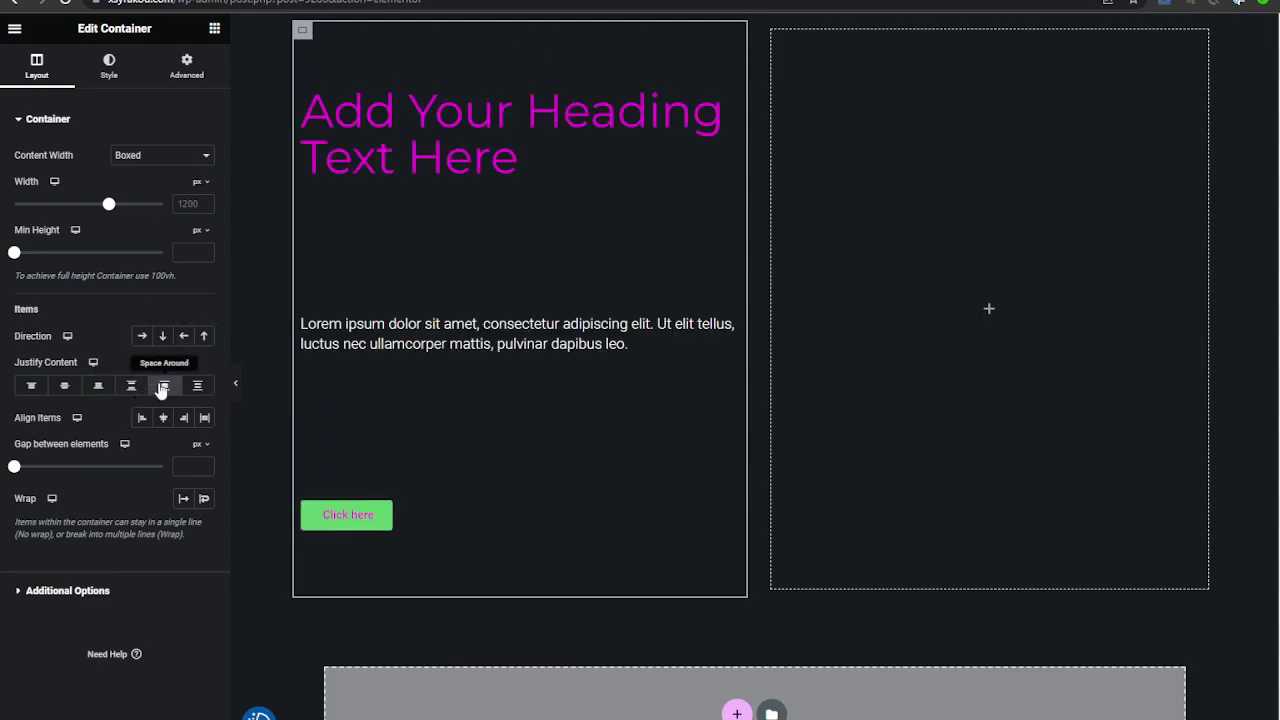
click(198, 389)
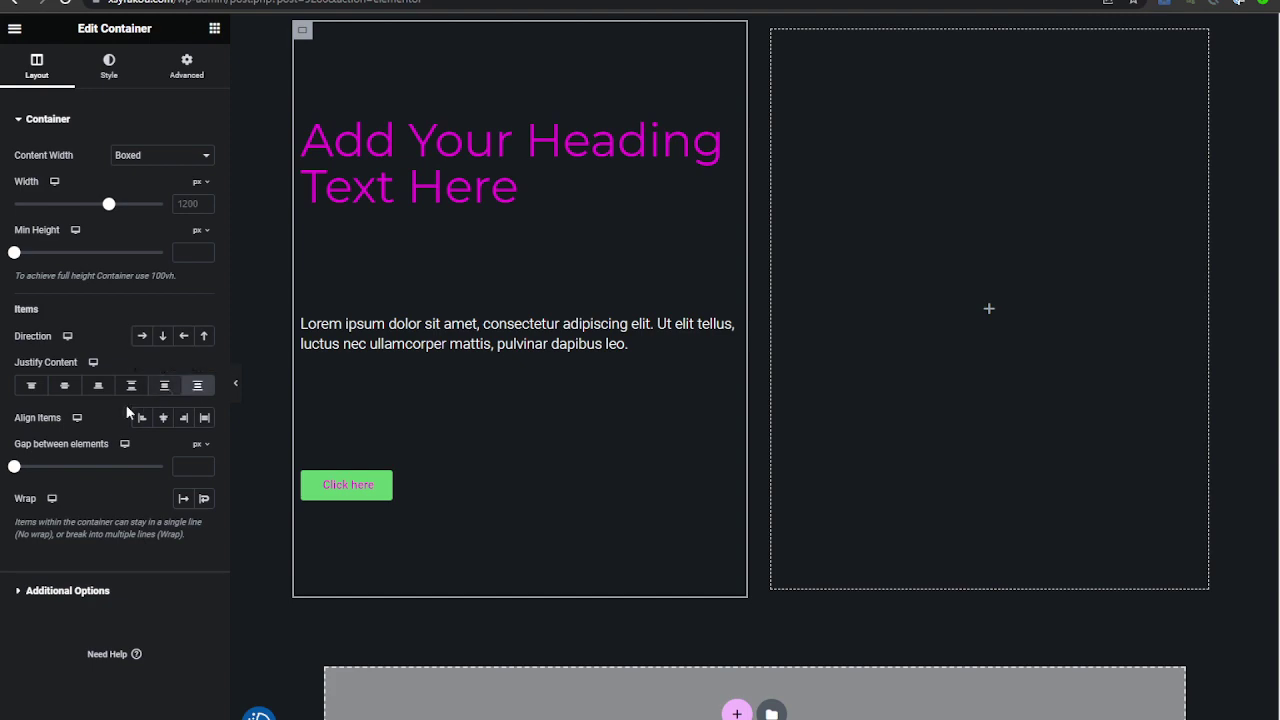
click(68, 390)
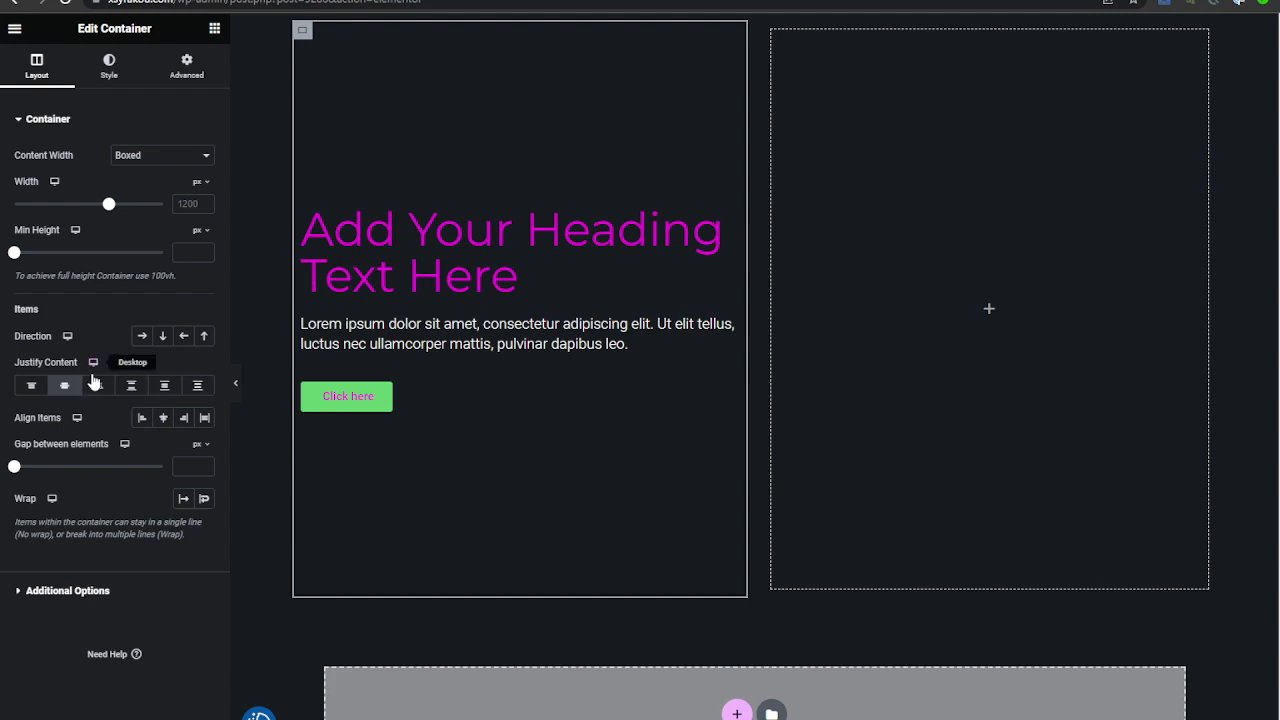
Give the button the global Text colour (#FFFFFF) as background and Sparade färger #7 (#000) as text colour
click(395, 400)
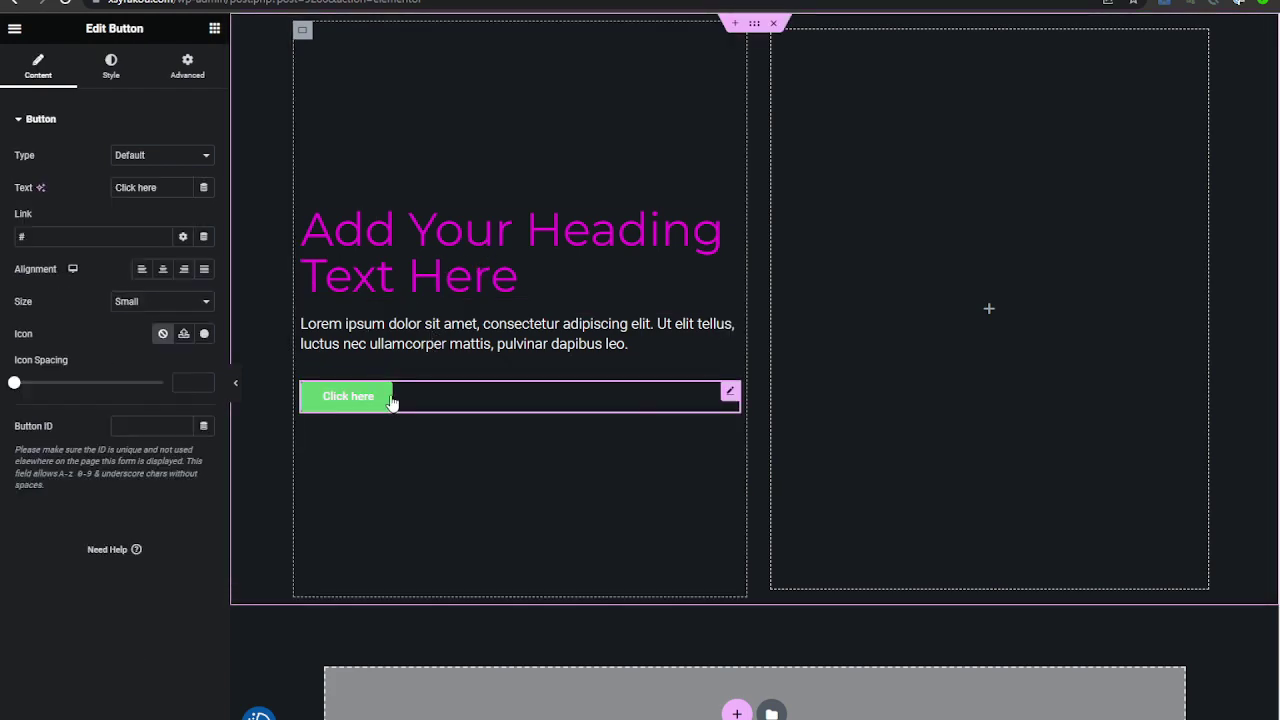
click(111, 68)
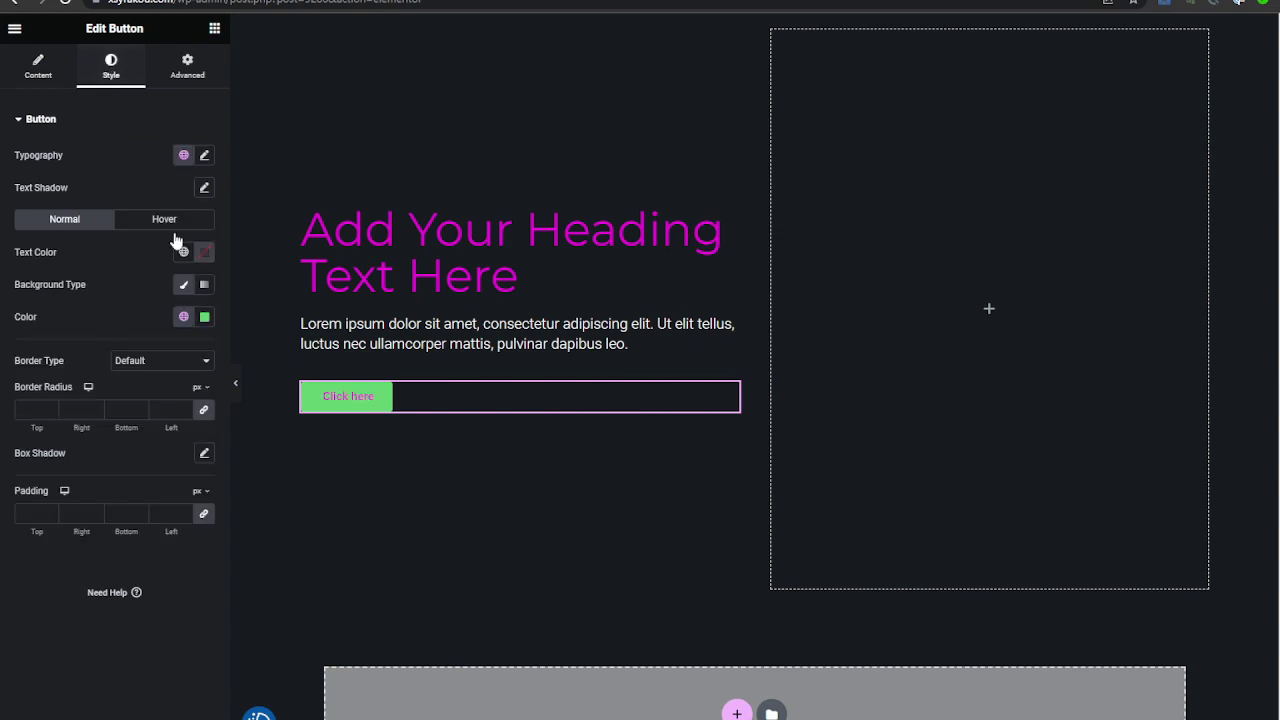
click(185, 318)
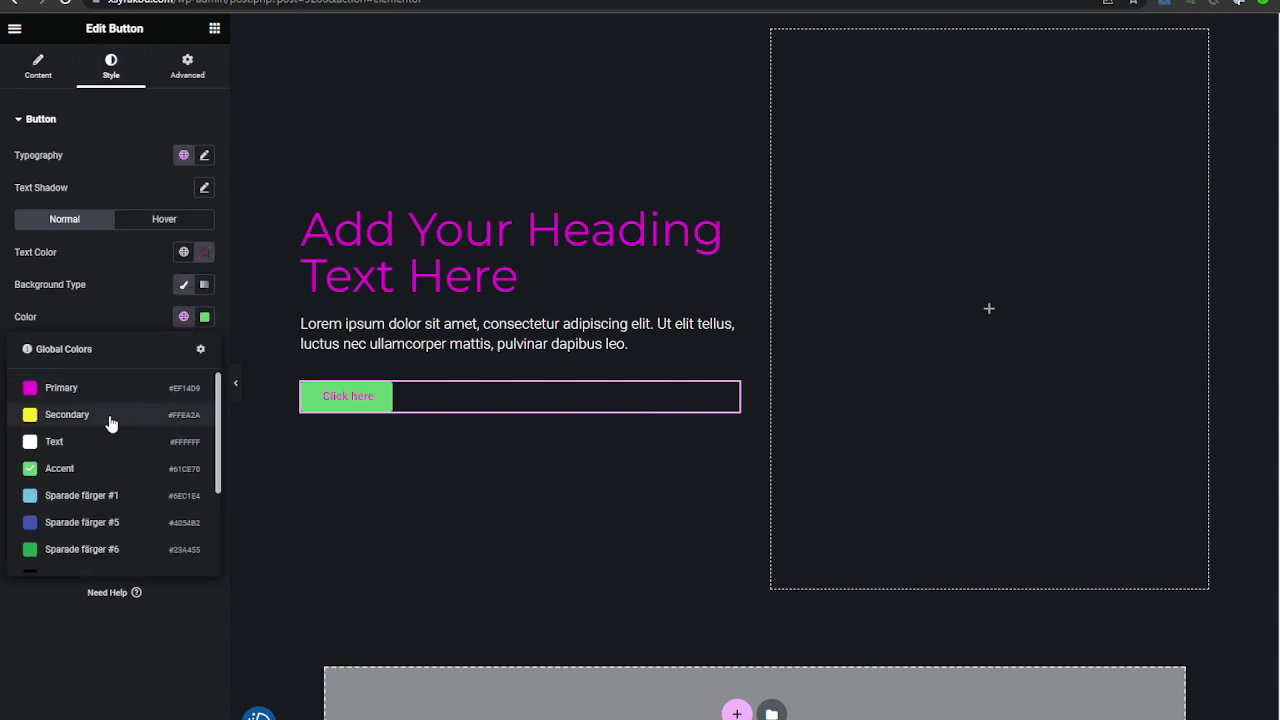
click(72, 443)
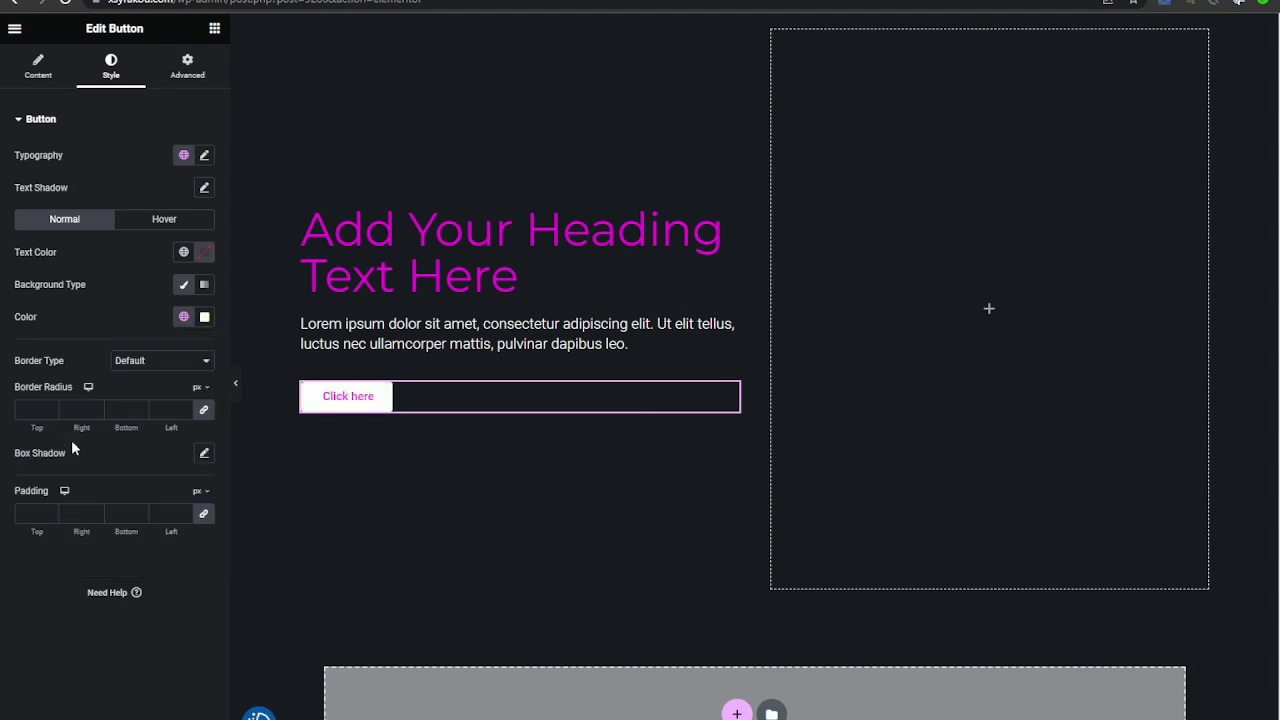
click(184, 253)
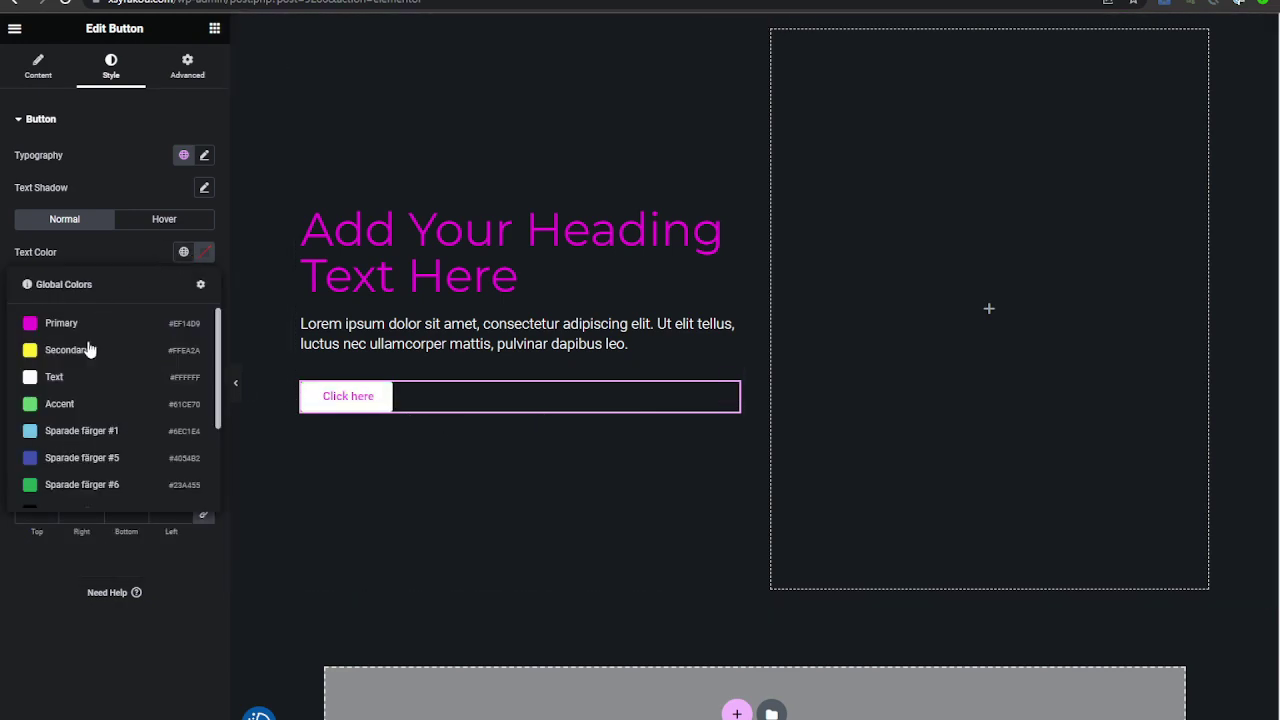
scroll(84, 412, down, 3)
click(64, 383)
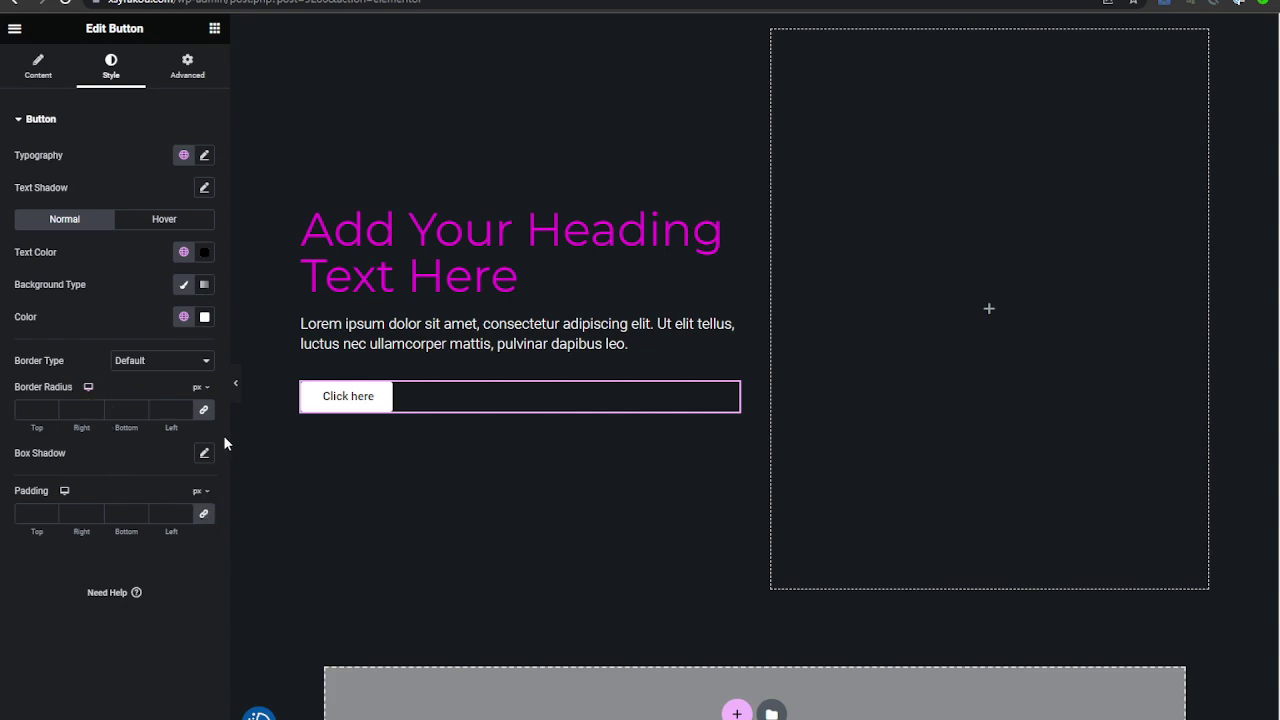
Unlink the button's border radius at 0 px and set its padding to 10 px top and bottom, 35 px right and left
click(203, 410)
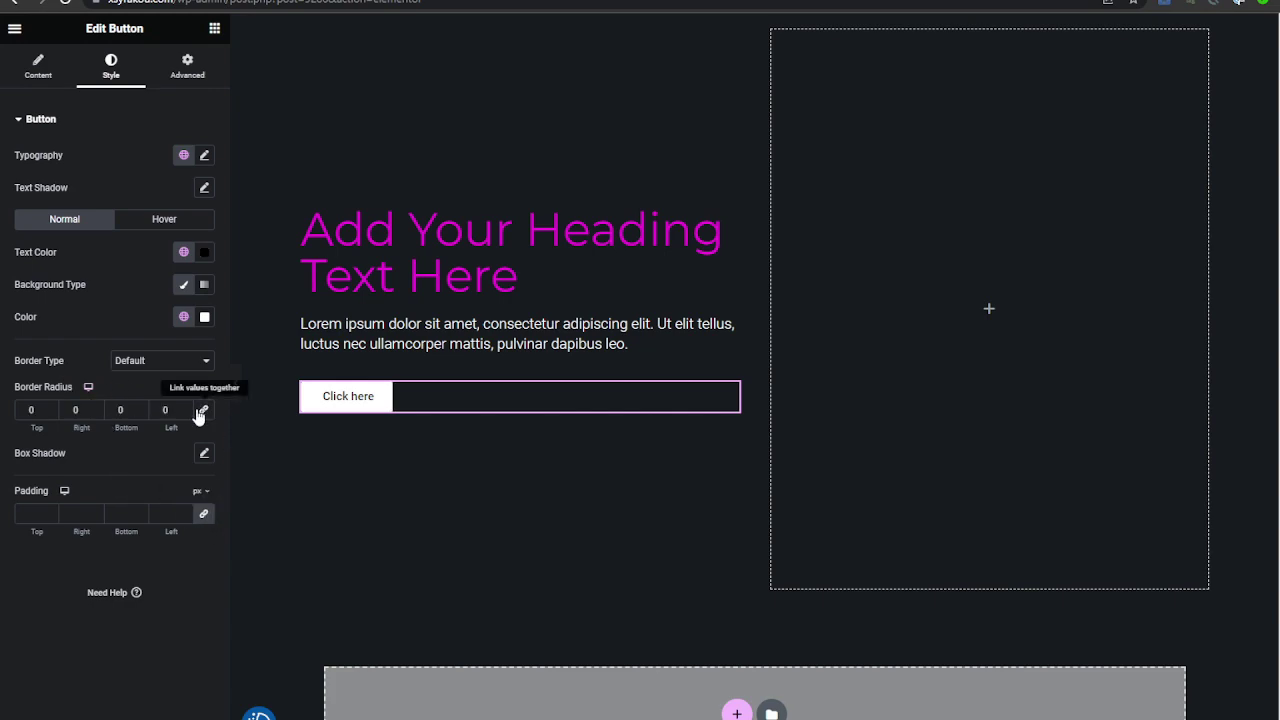
click(206, 515)
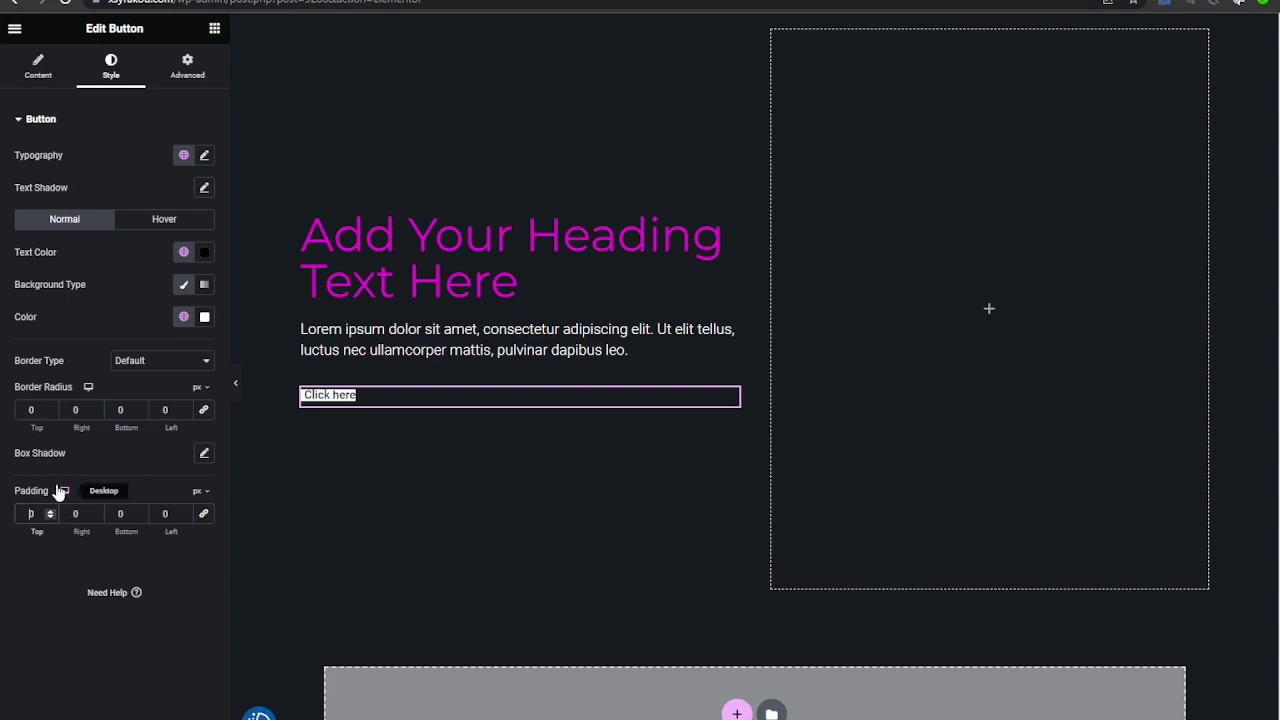
text(50)
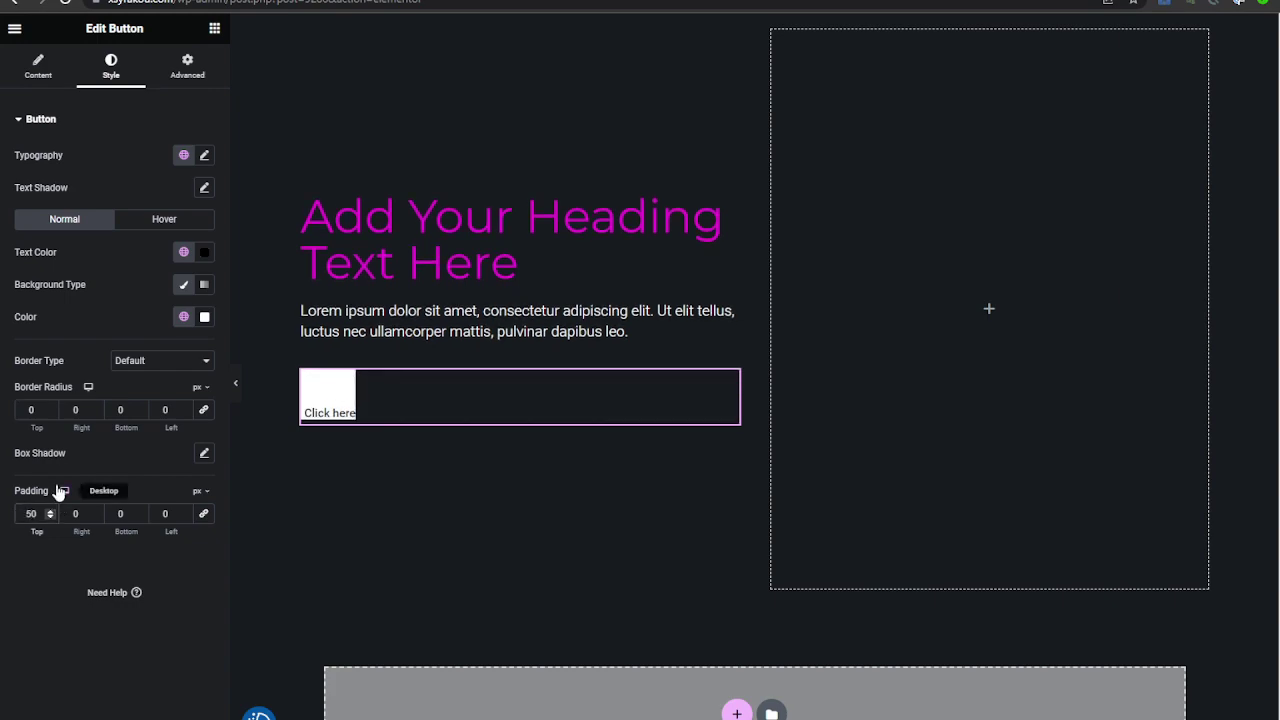
key(BackSpace)
key(BackSpace)
text(10)
key(Tab)
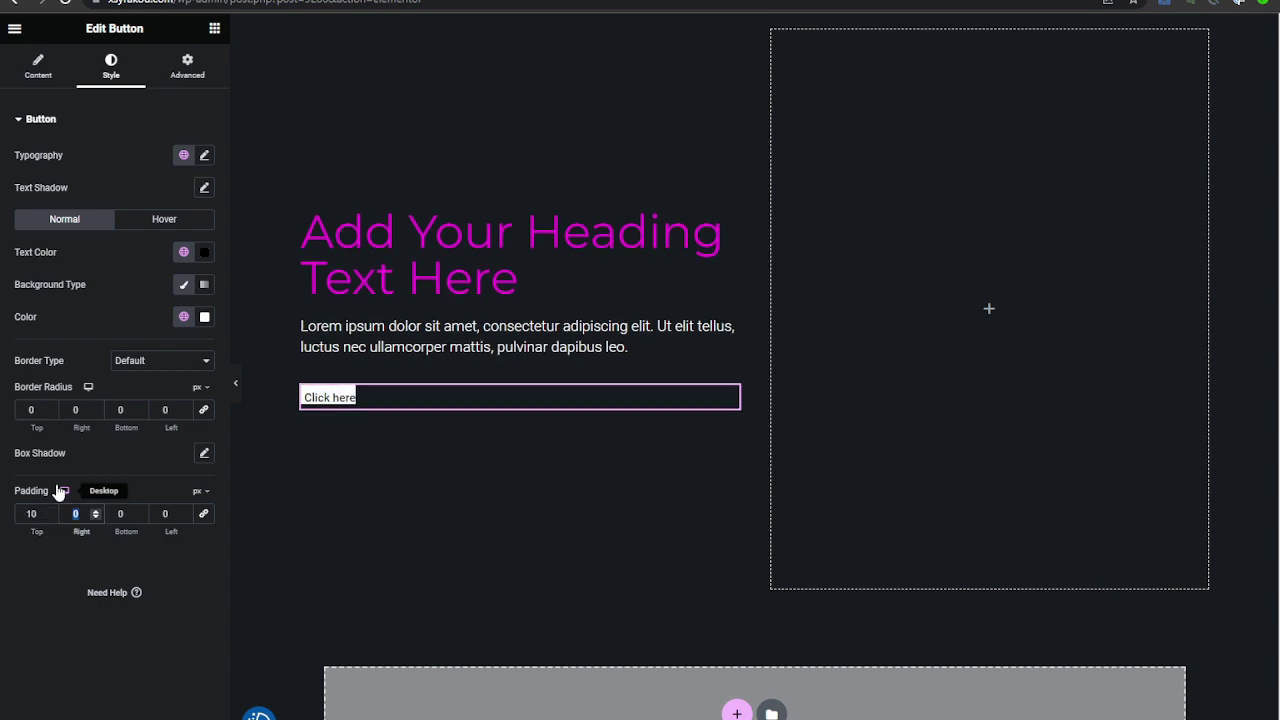
text(25)
key(BackSpace)
text(035)
key(Tab)
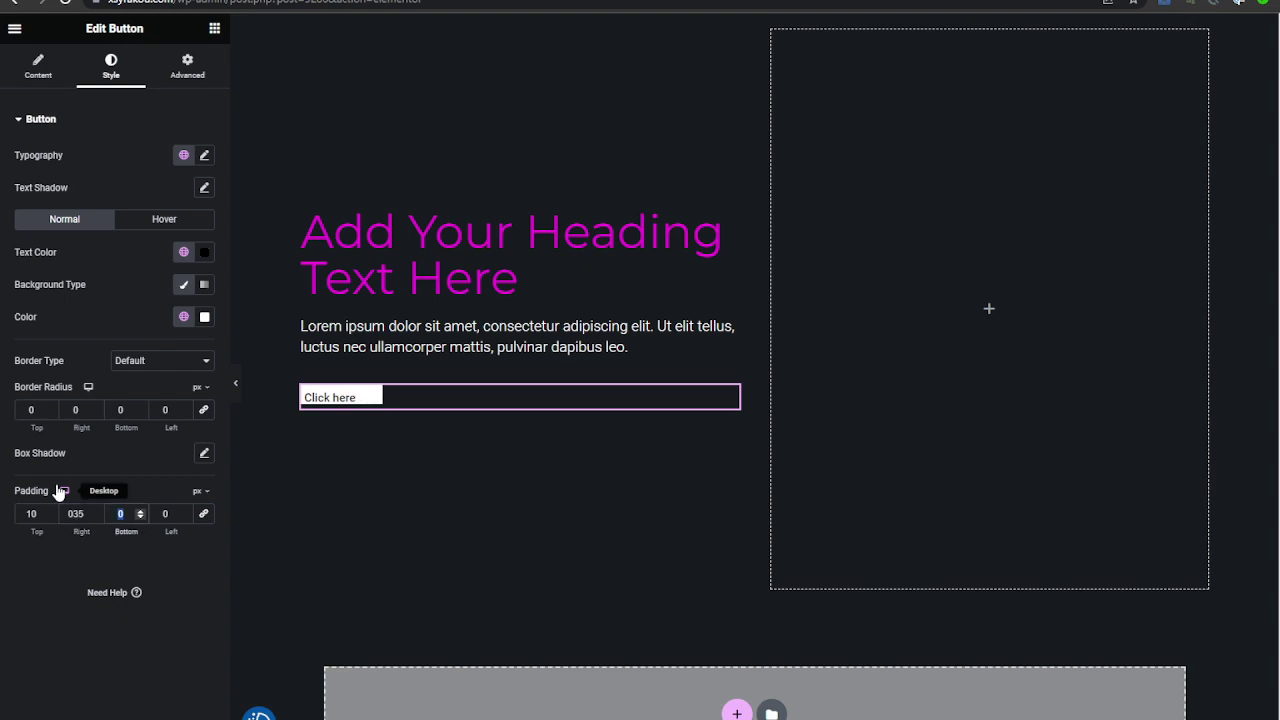
text(10)
key(Tab)
text(35)
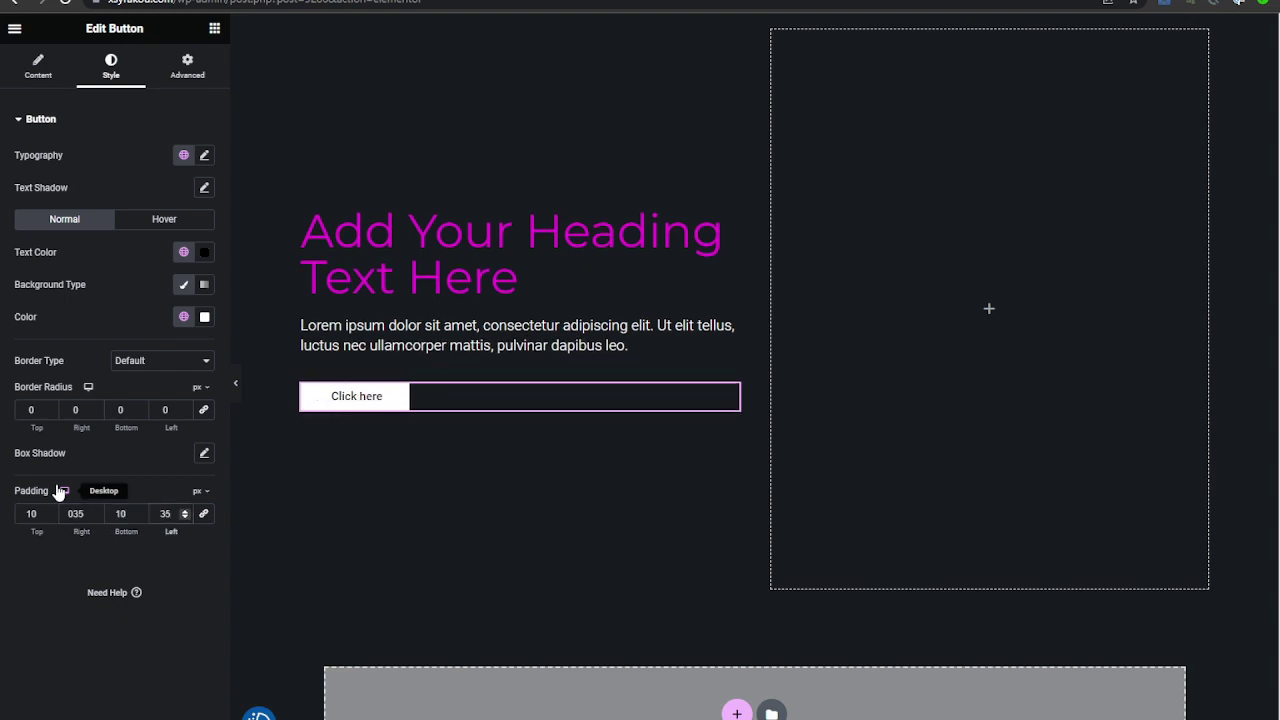
Set the button's hover text colour to the global colour Sparade färger #7 (#000)
click(150, 222)
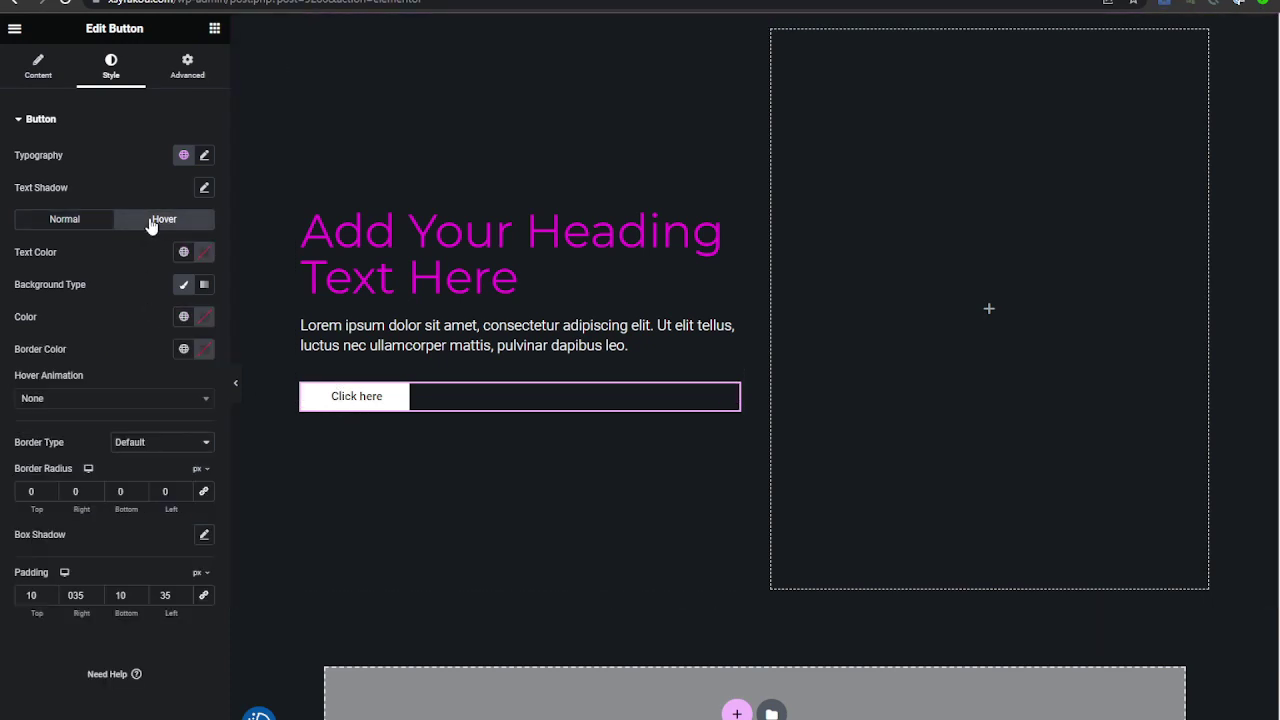
click(184, 252)
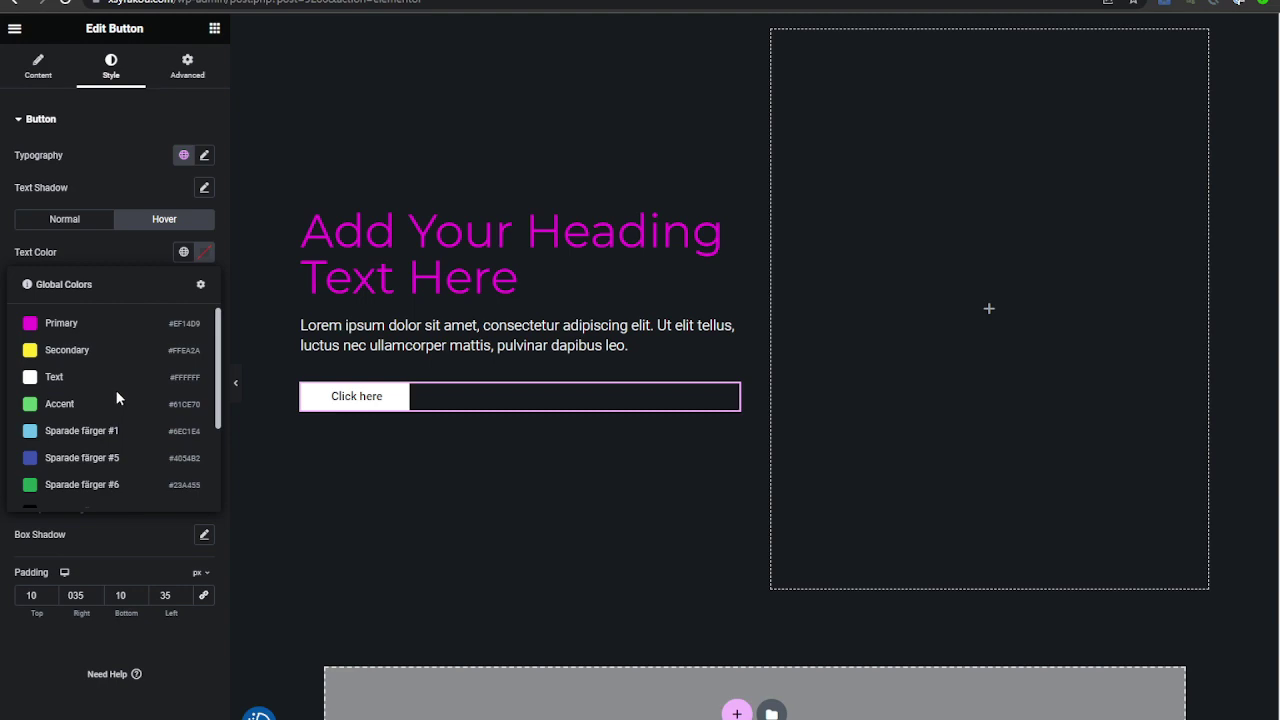
scroll(82, 388, down, 2)
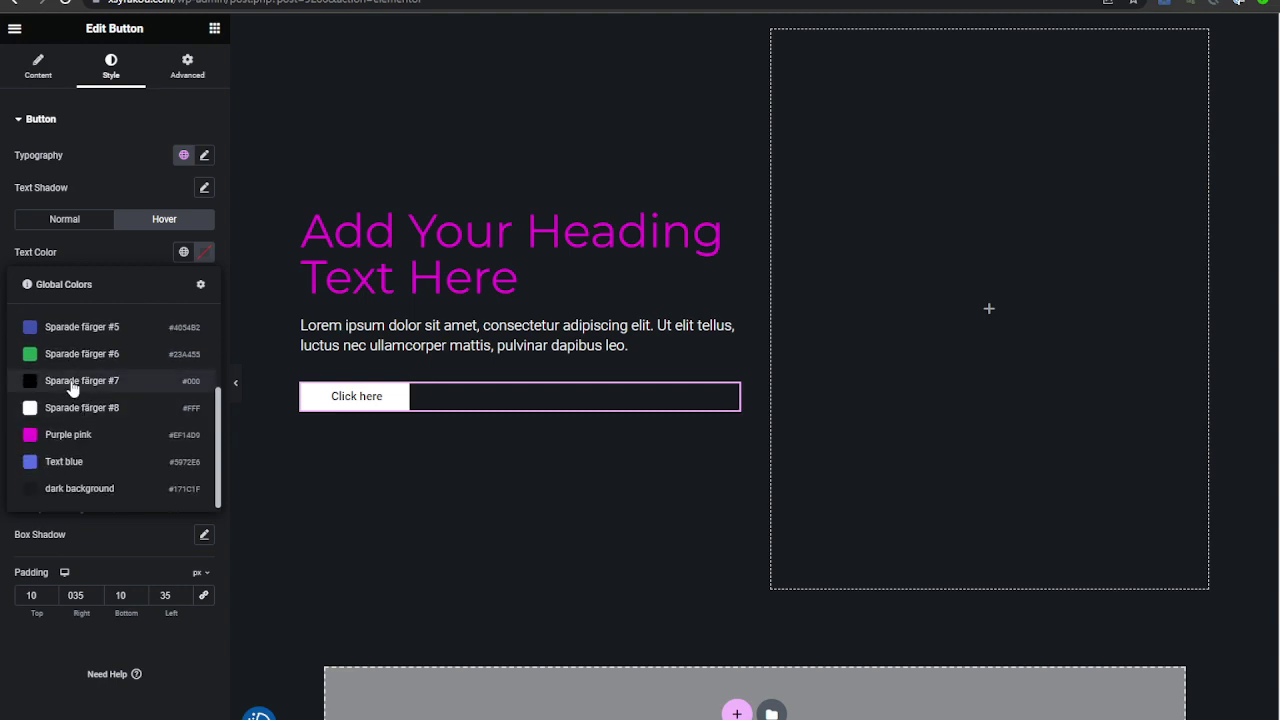
click(72, 380)
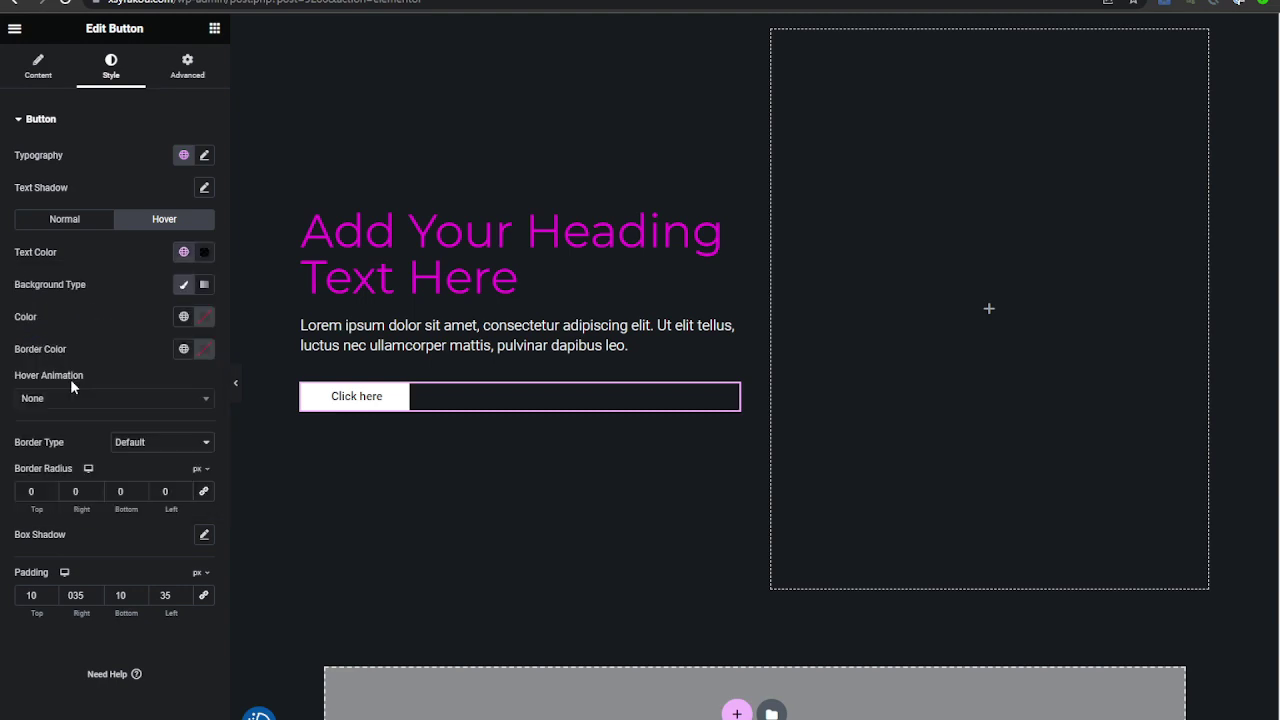
Set the button's hover background to the global Text colour (#FFFFFF) and its hover animation to Grow
click(184, 319)
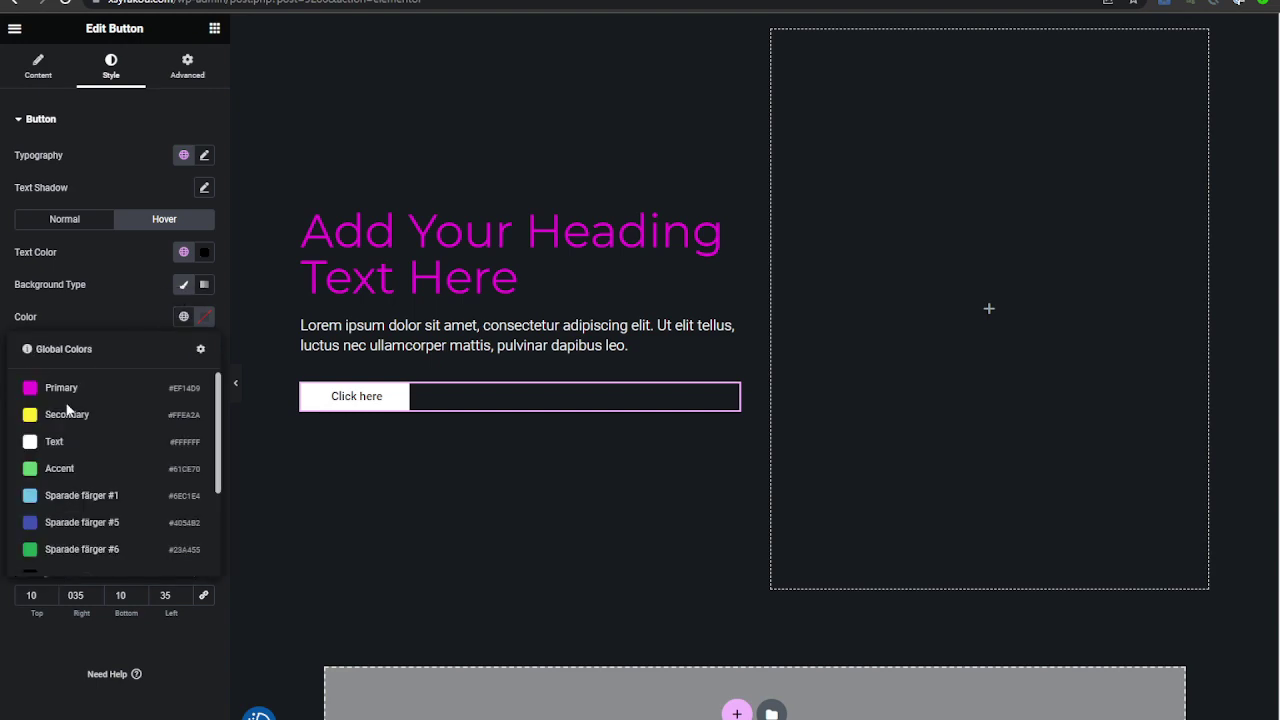
click(67, 442)
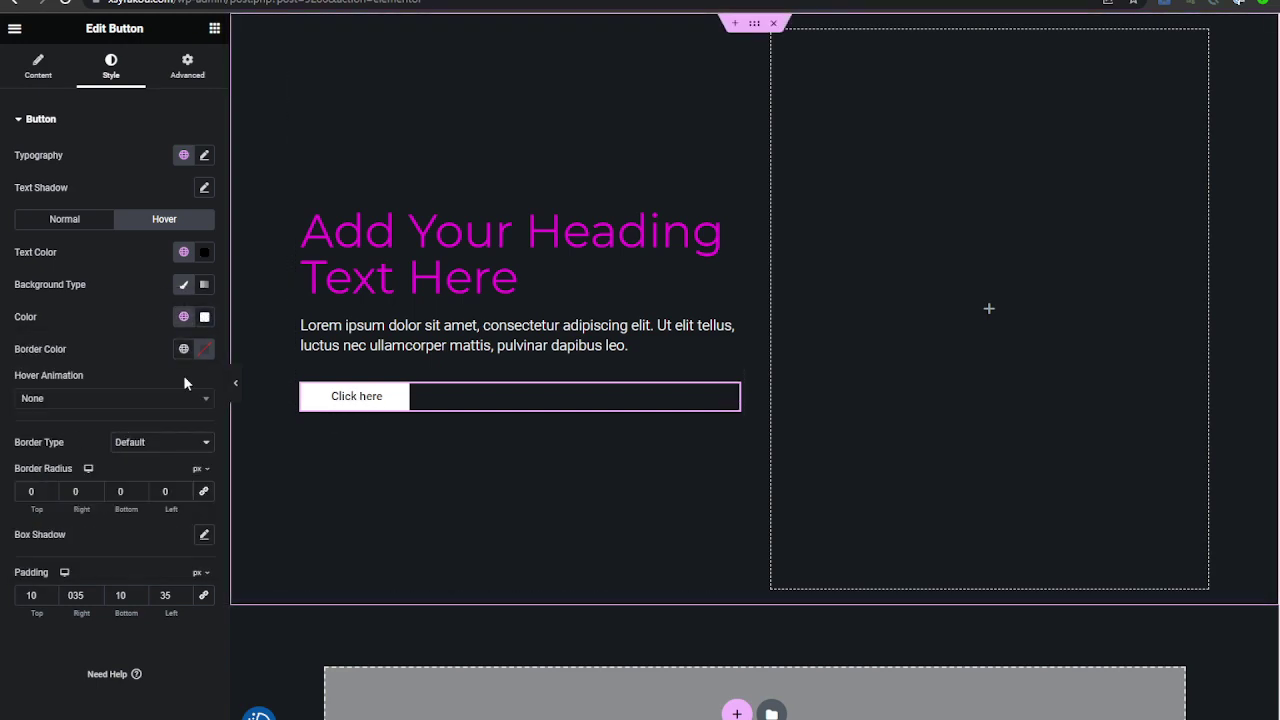
click(38, 405)
click(33, 450)
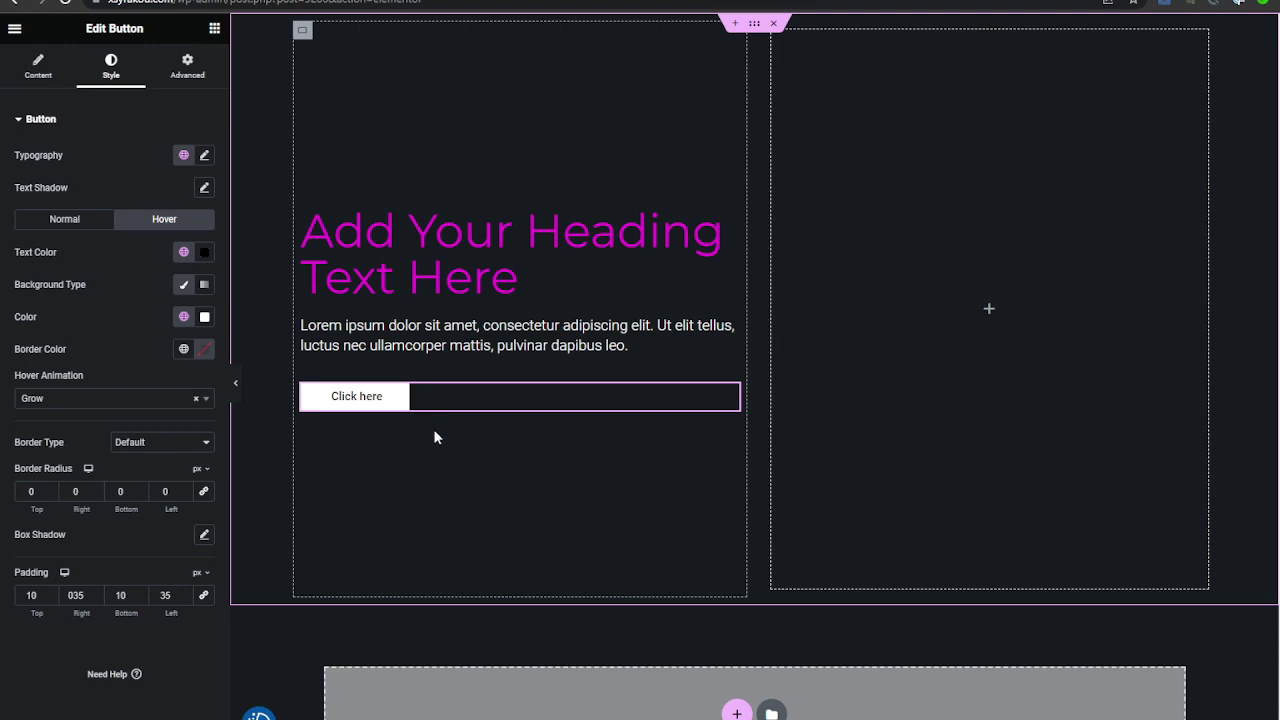
Try the global fonts on the heading, ending with the Hero name typography
click(400, 229)
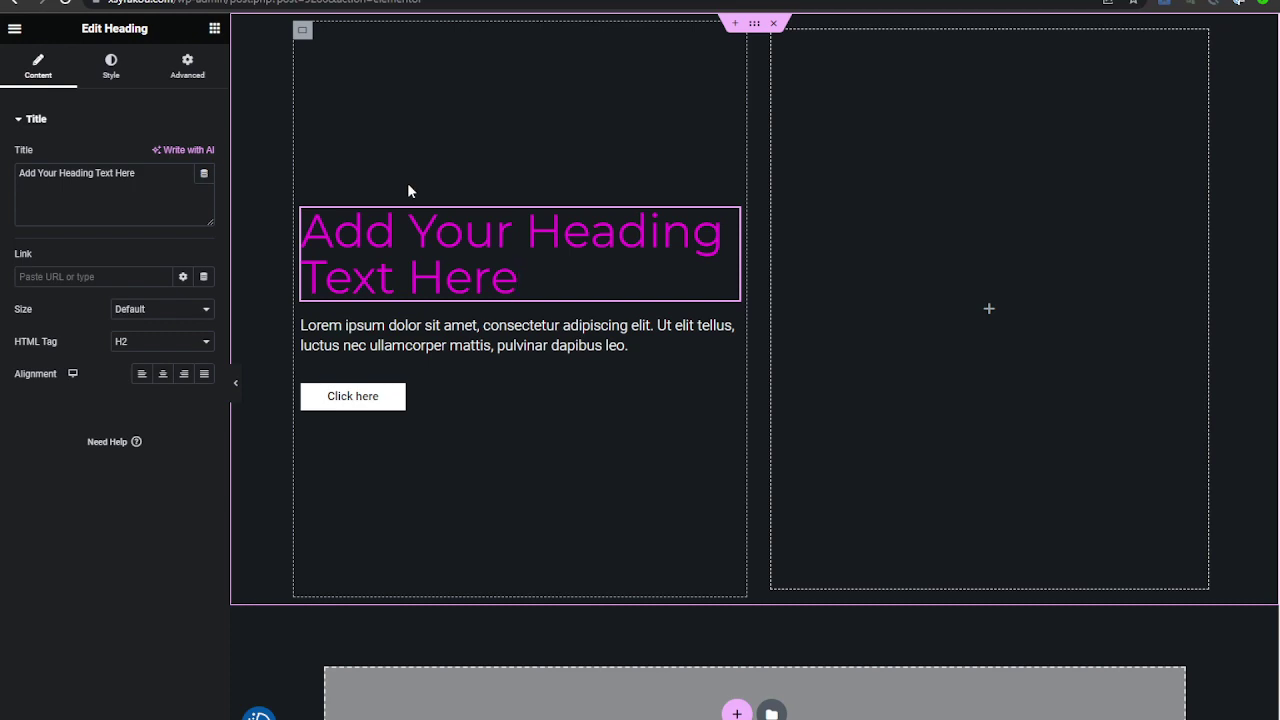
click(111, 65)
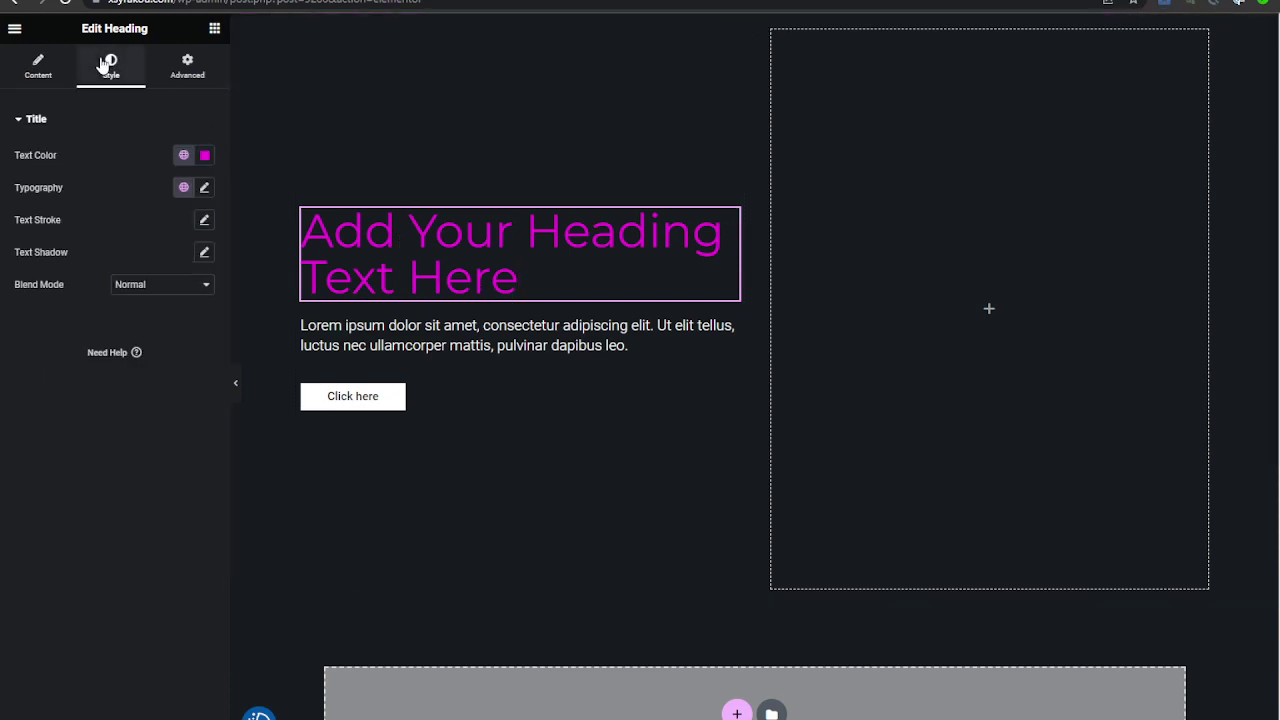
click(183, 187)
click(101, 320)
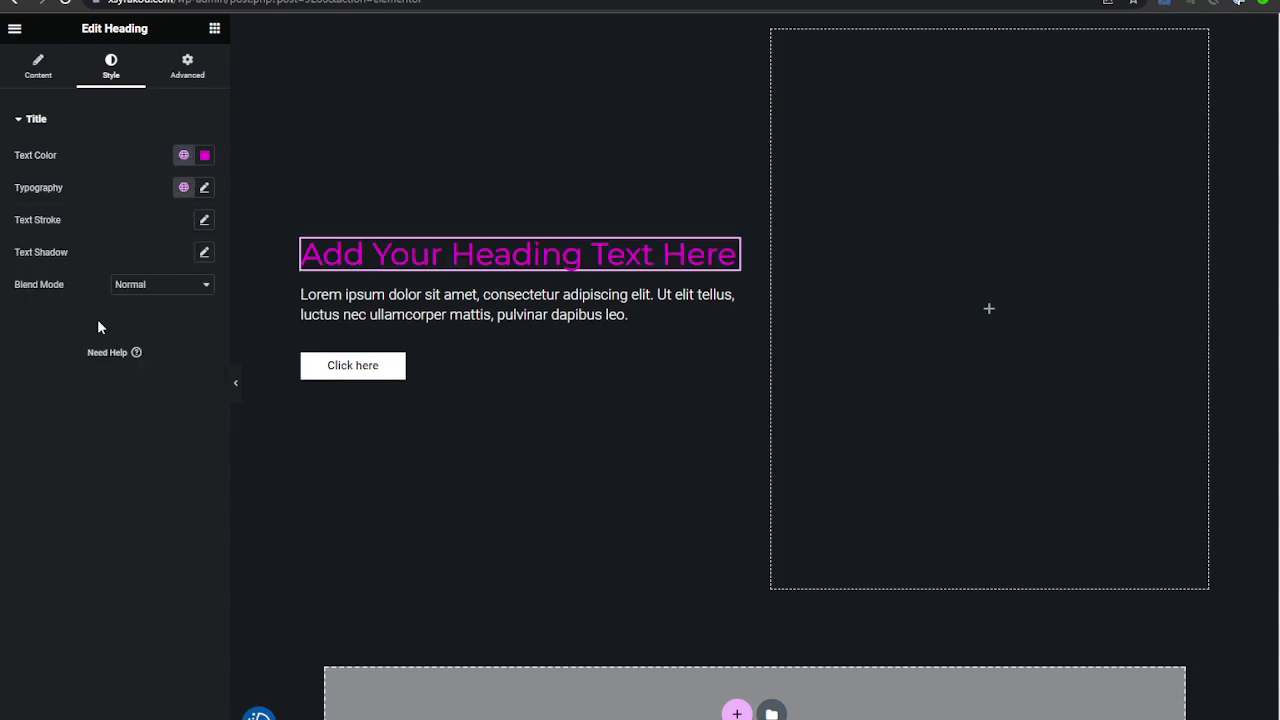
click(183, 187)
scroll(129, 366, down, 3)
click(113, 420)
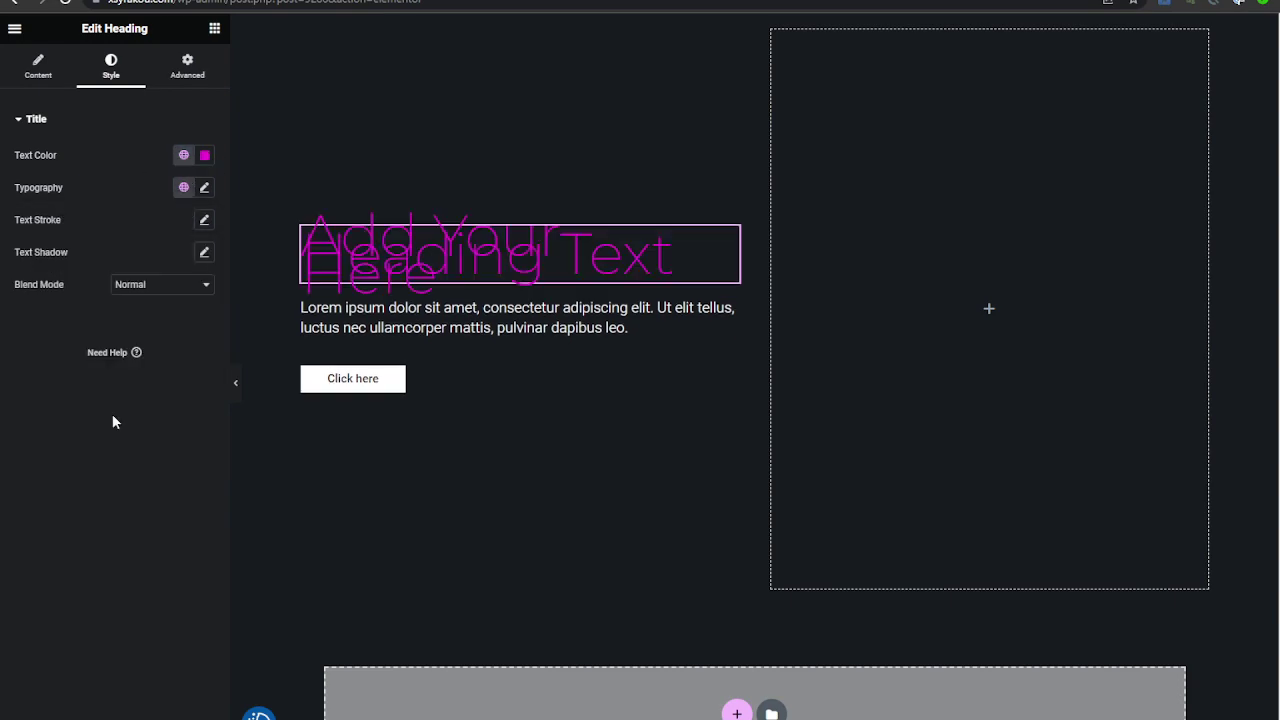
Set the Hero name global font's line height to 1.2 em, save the site settings and return to the page editor
click(205, 187)
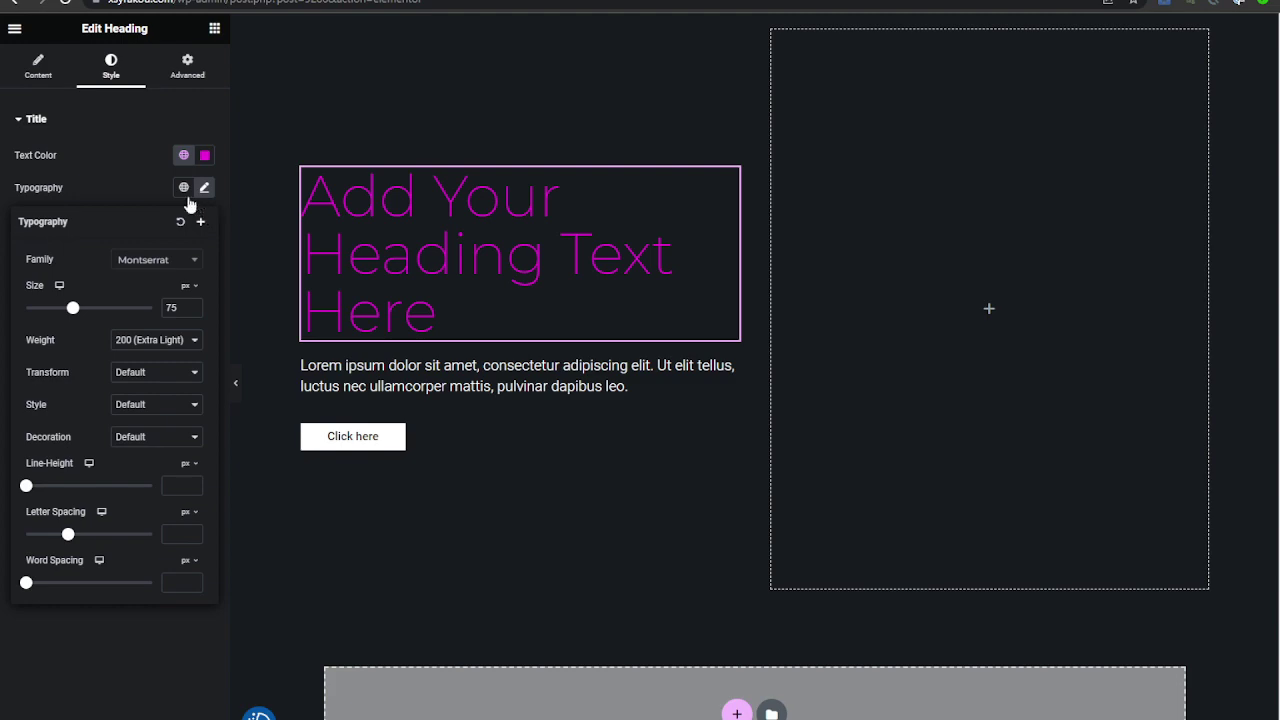
click(184, 188)
click(201, 221)
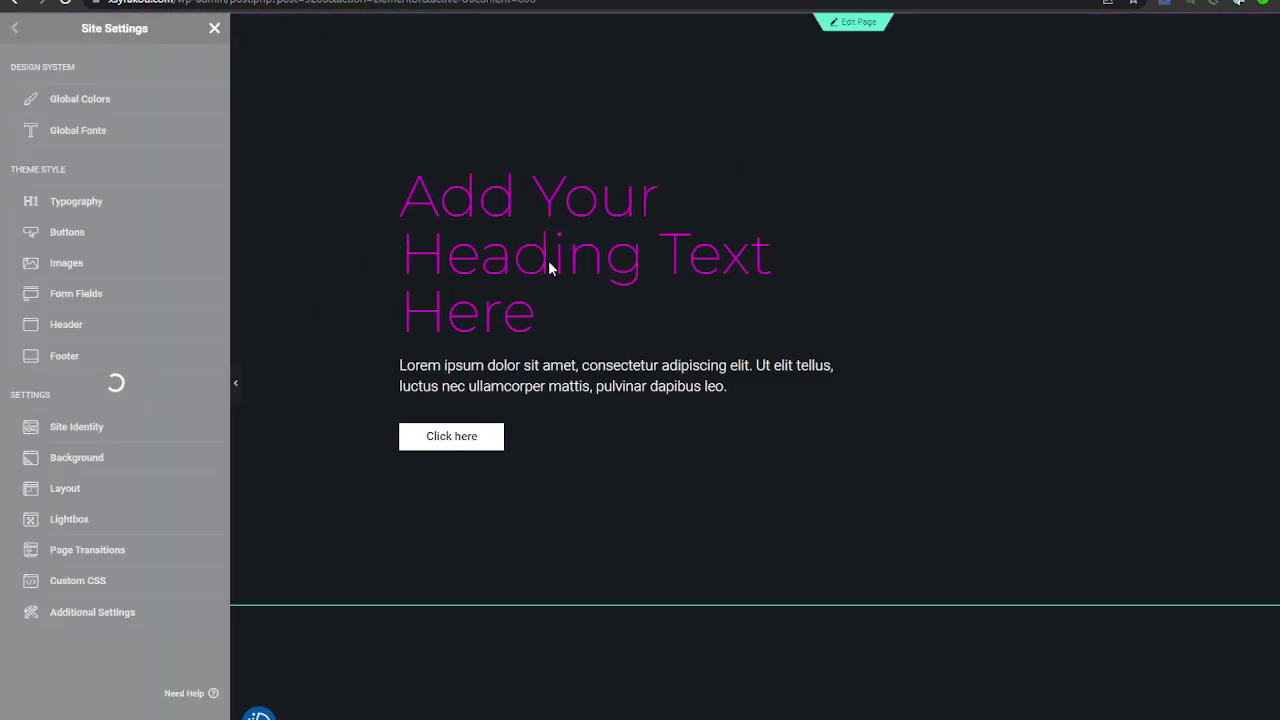
click(206, 410)
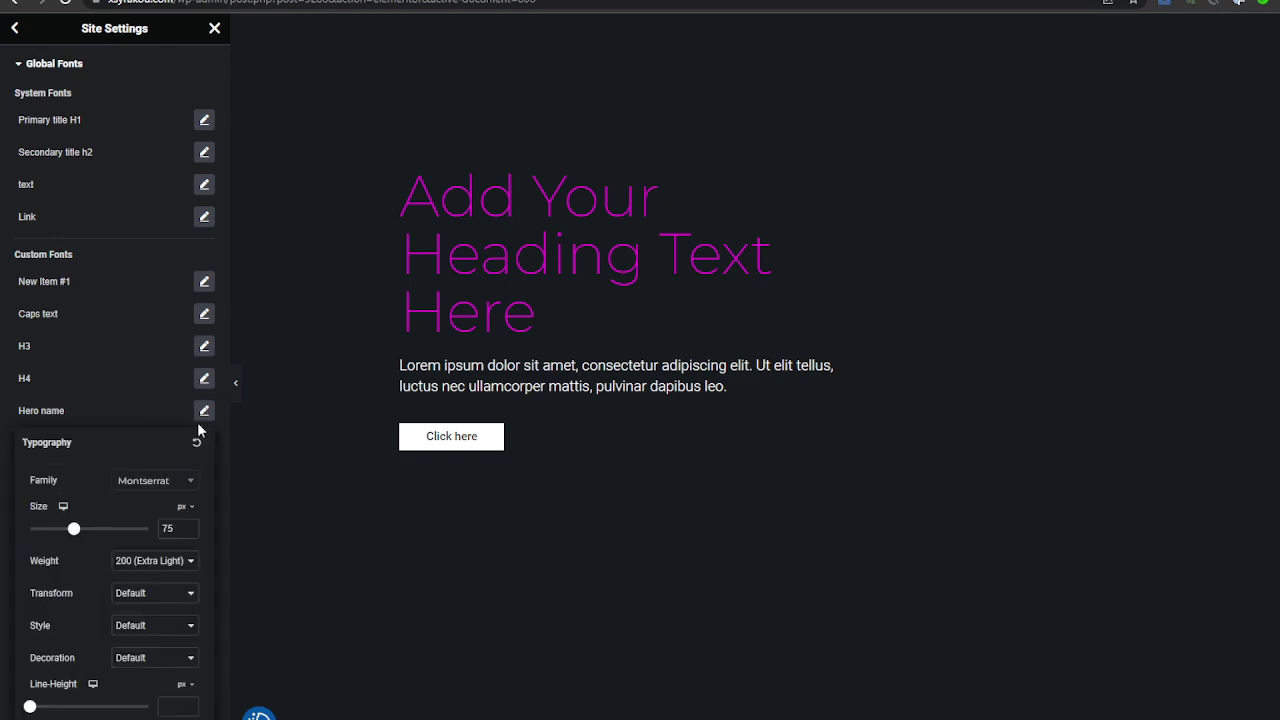
scroll(85, 506, down, 1)
click(188, 603)
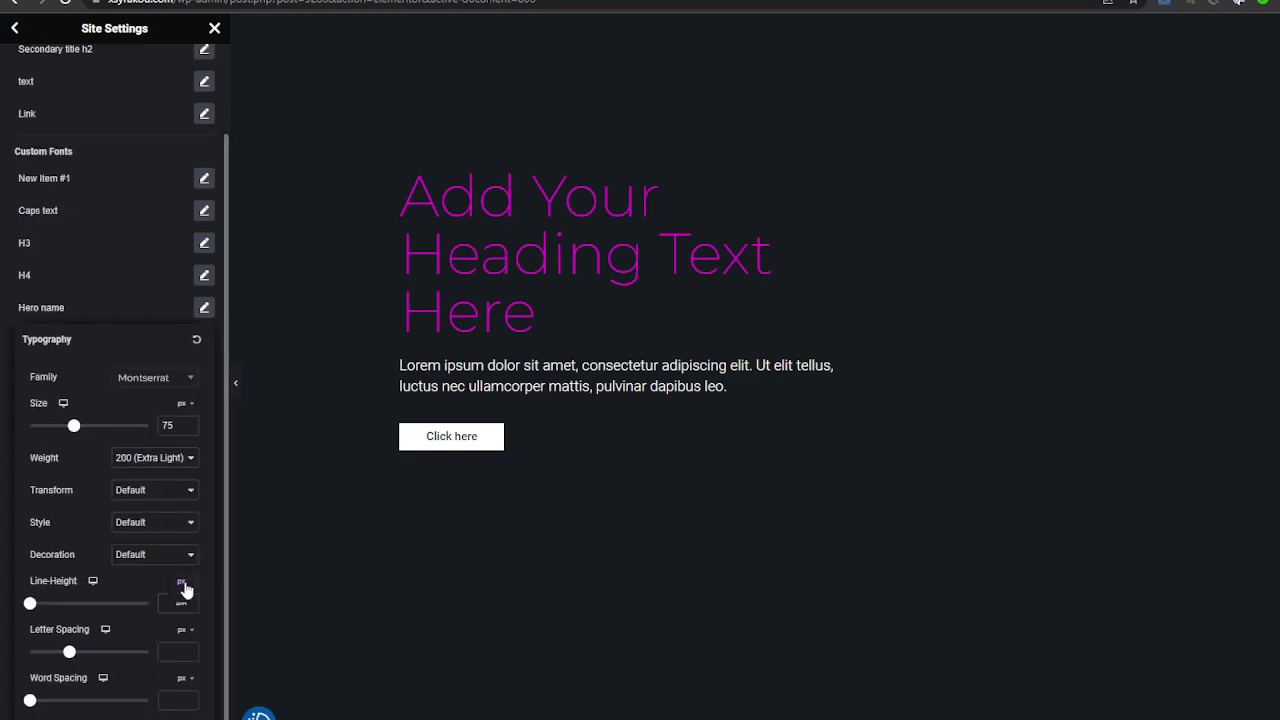
click(183, 581)
click(187, 600)
text(1.2)
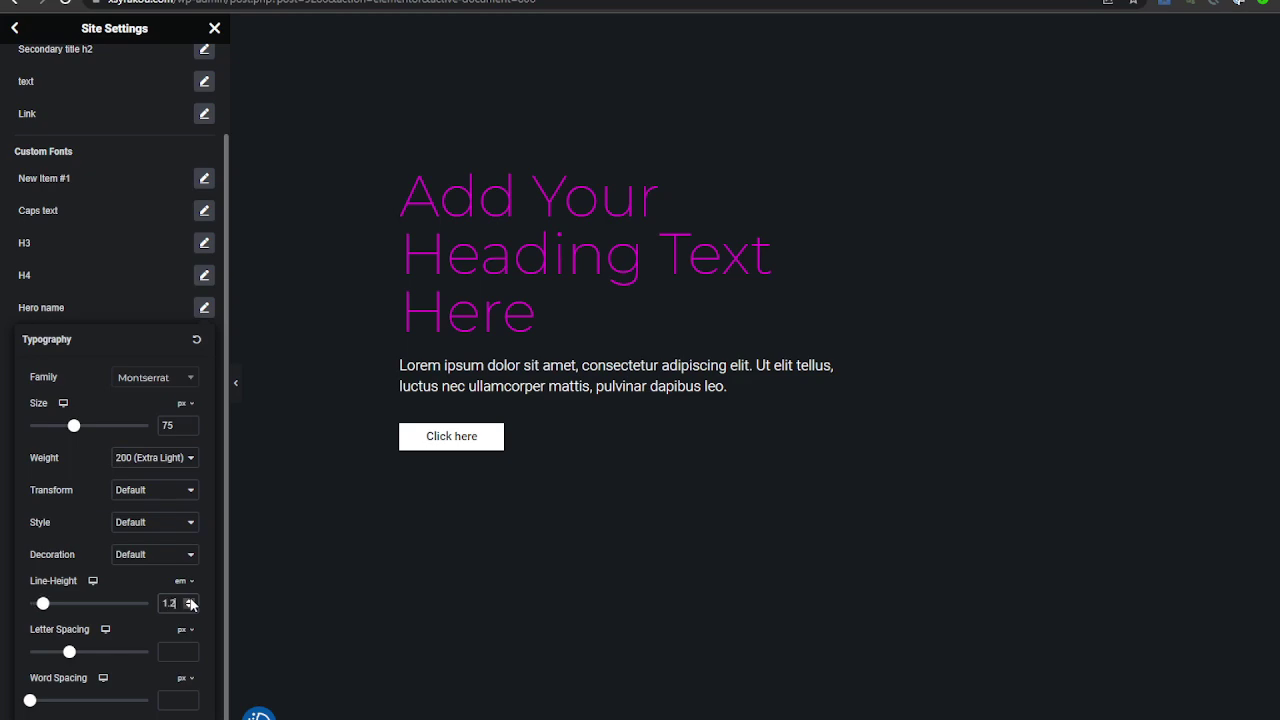
click(231, 708)
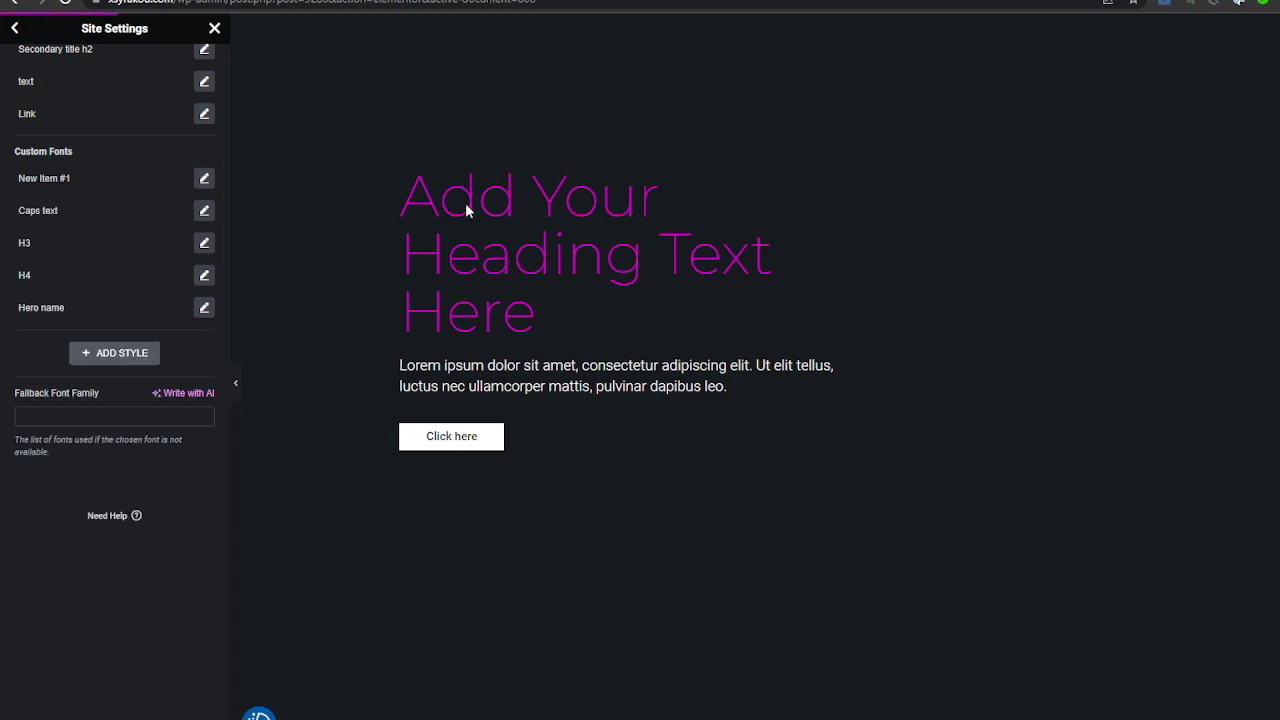
click(205, 717)
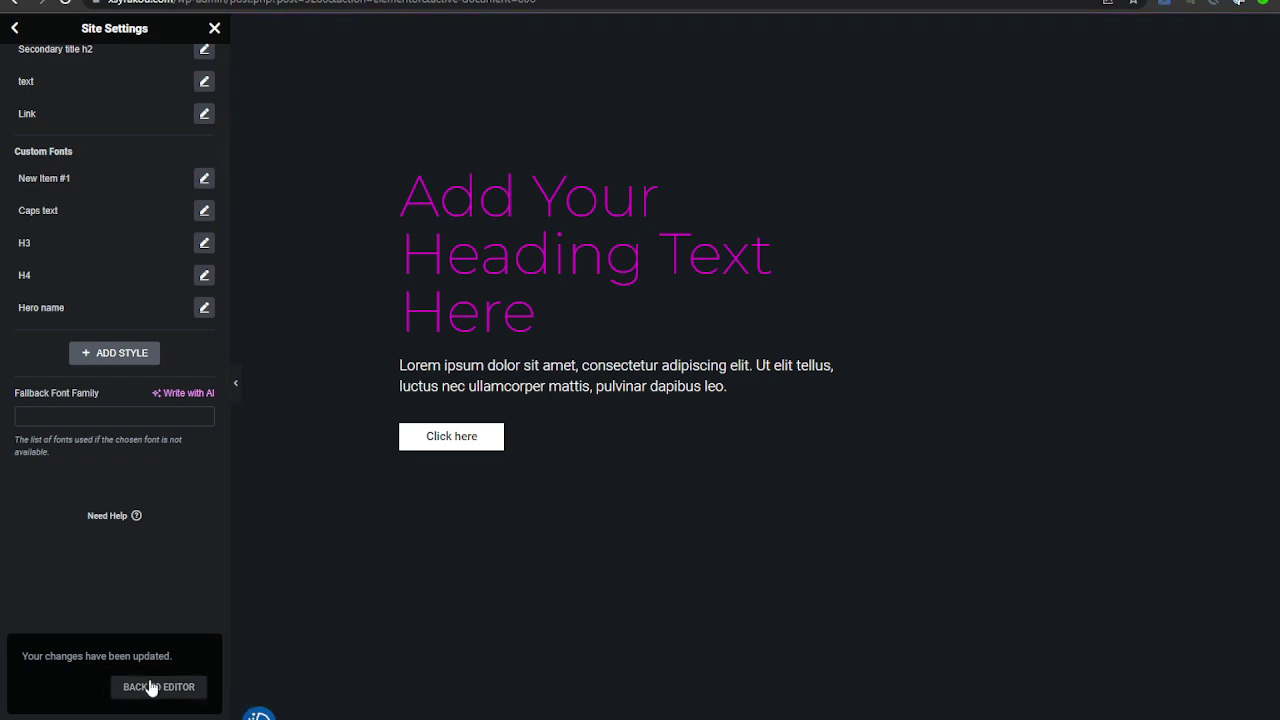
click(189, 686)
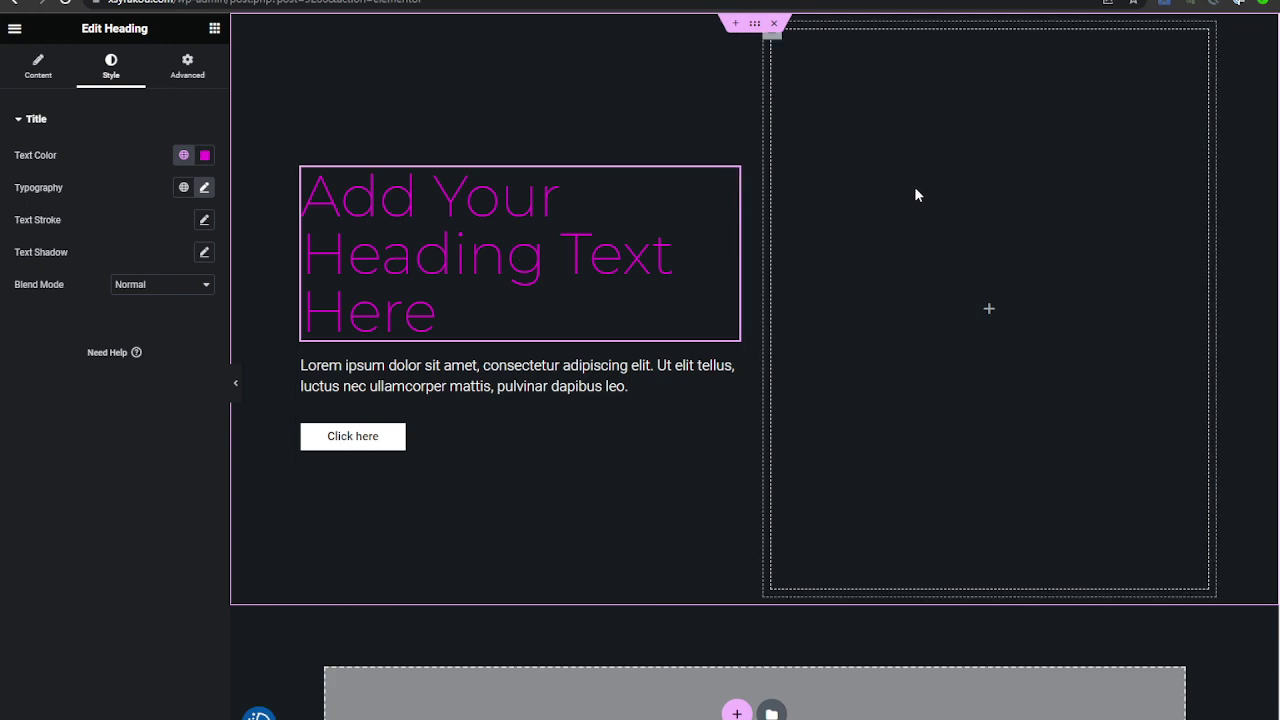
Add an Image widget to the empty right inner container
click(215, 32)
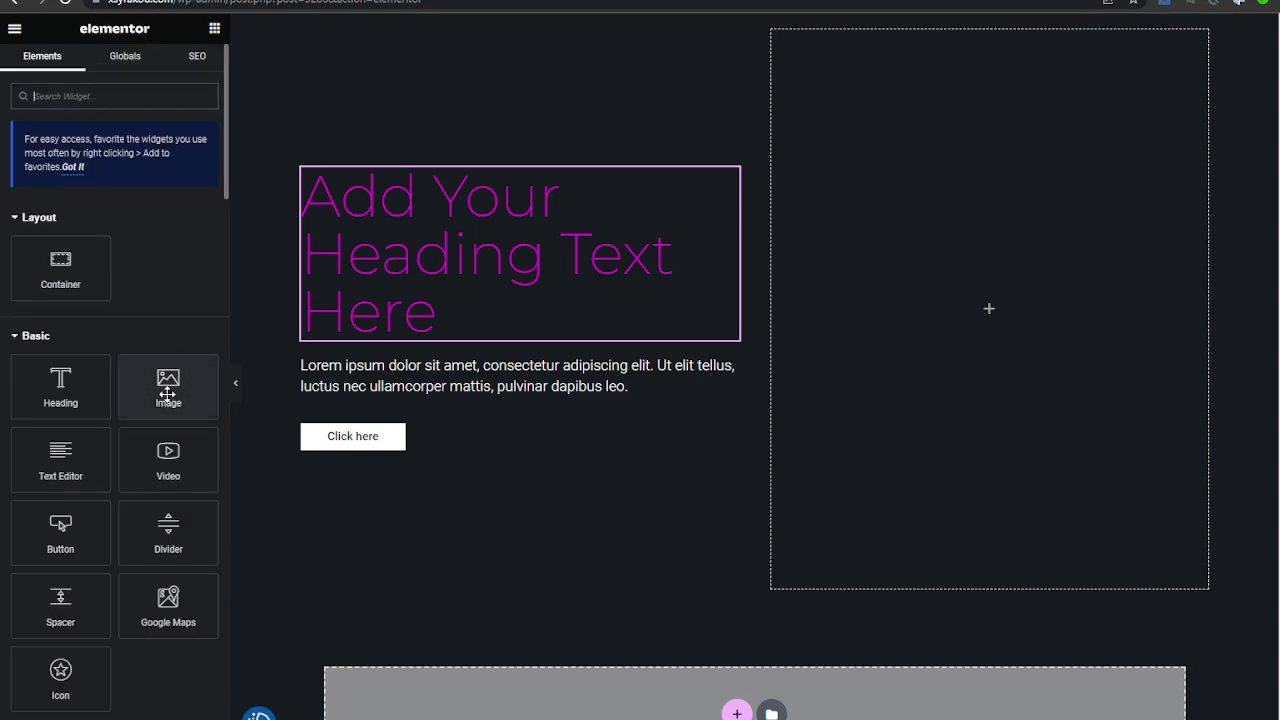
drag(168, 385, 991, 309)
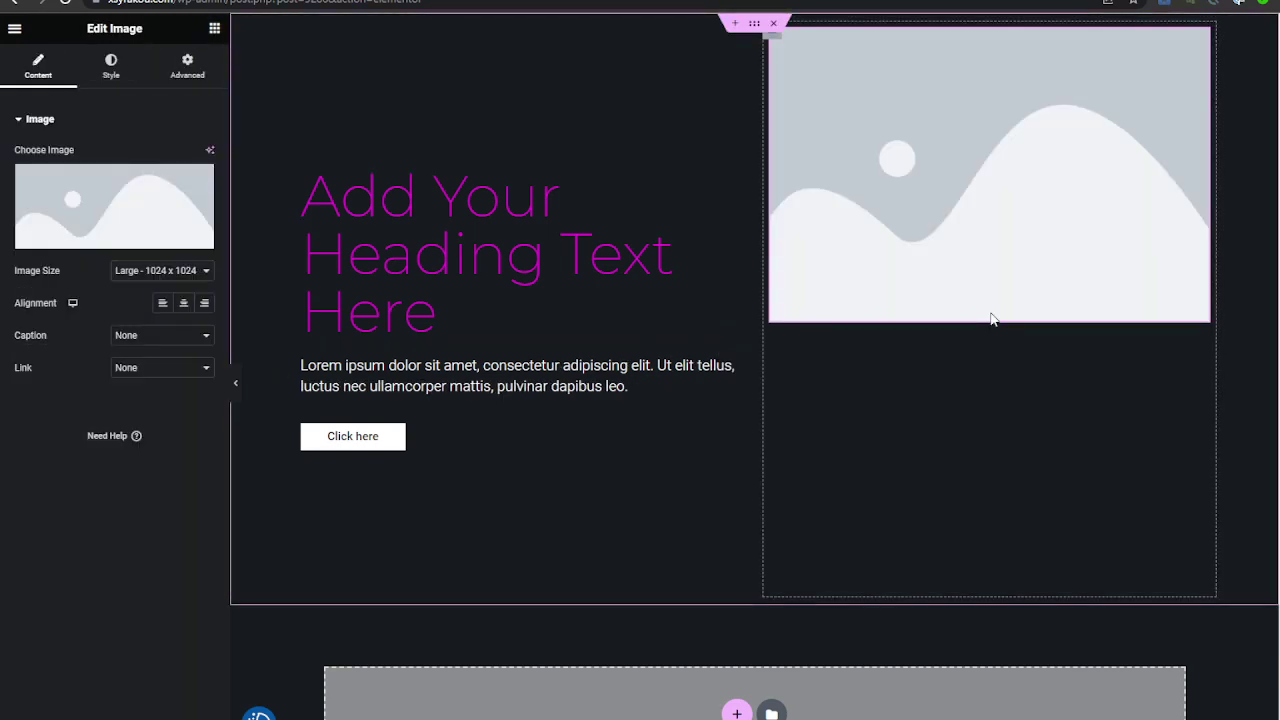
click(766, 32)
click(884, 161)
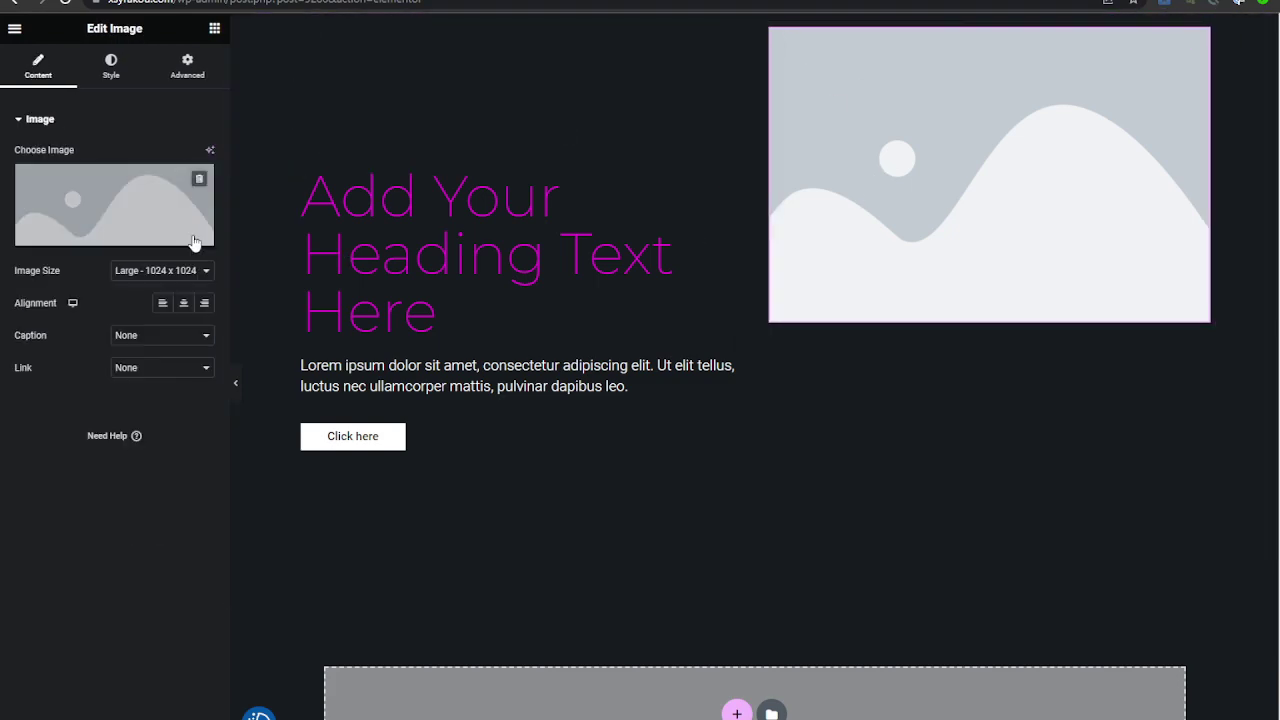
Insert the headphones picture from the media library and set the right inner container's Justify Content to Center
click(134, 200)
click(225, 222)
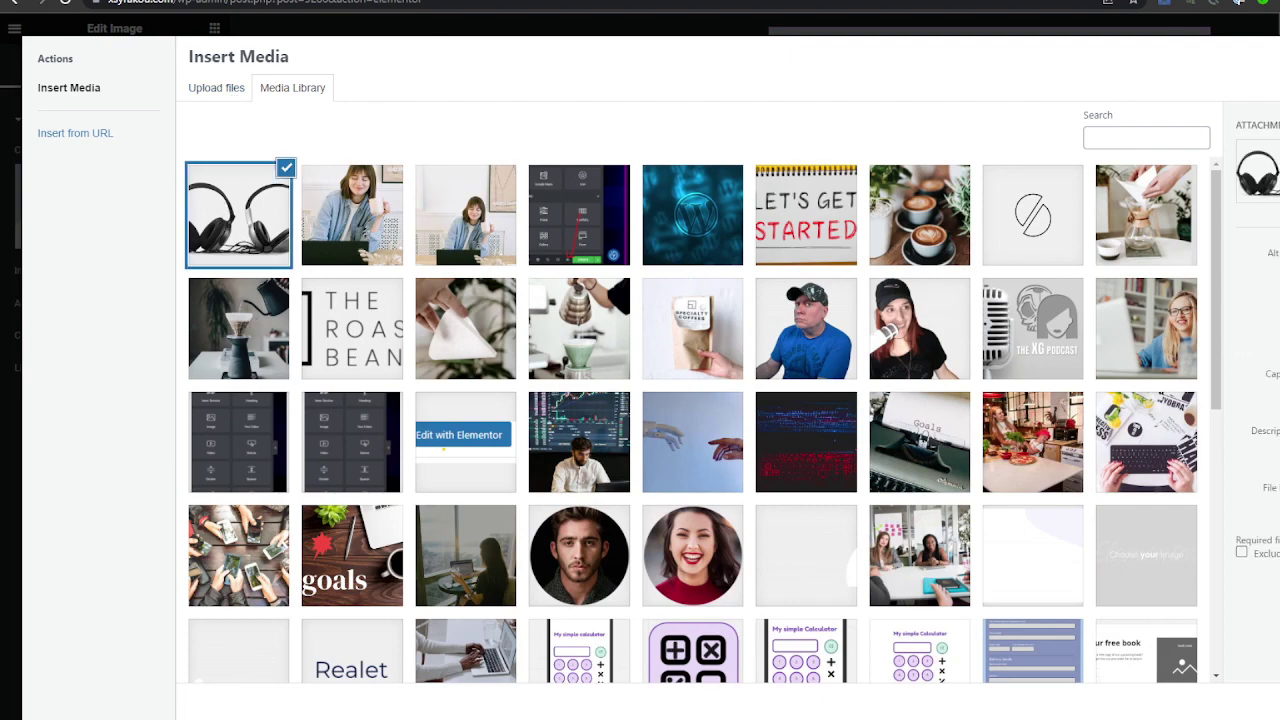
key(Return)
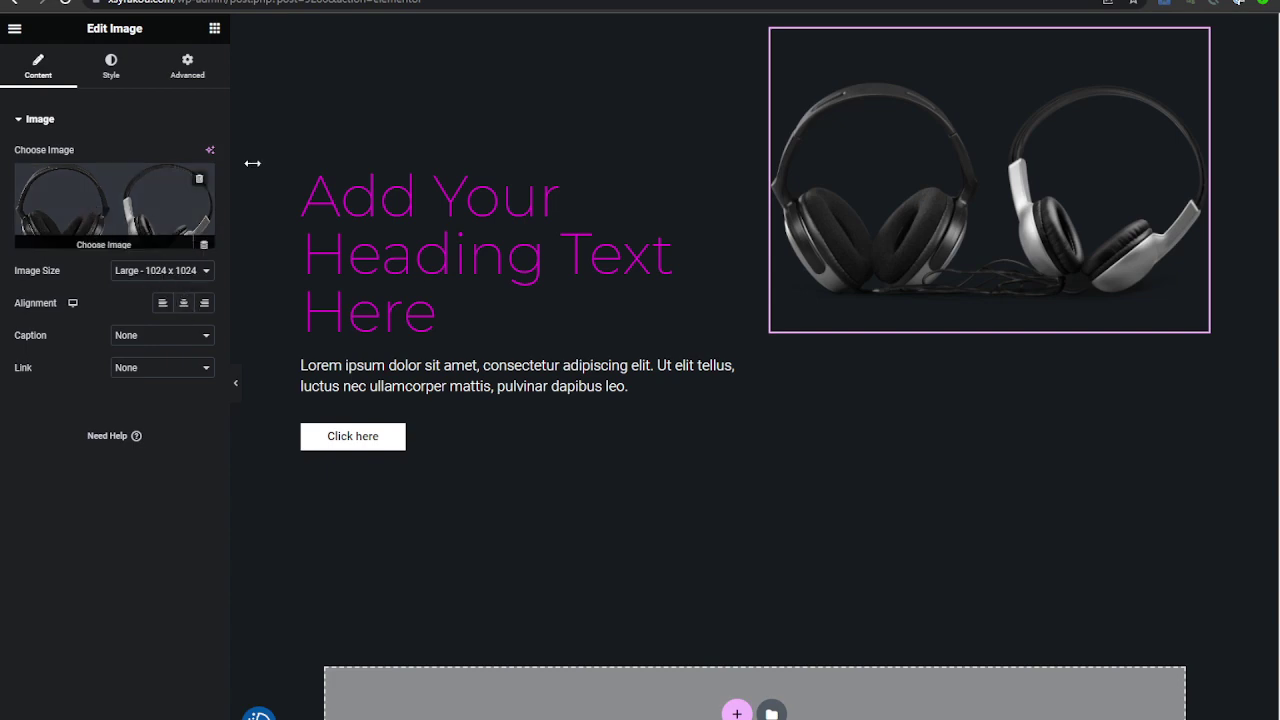
click(771, 28)
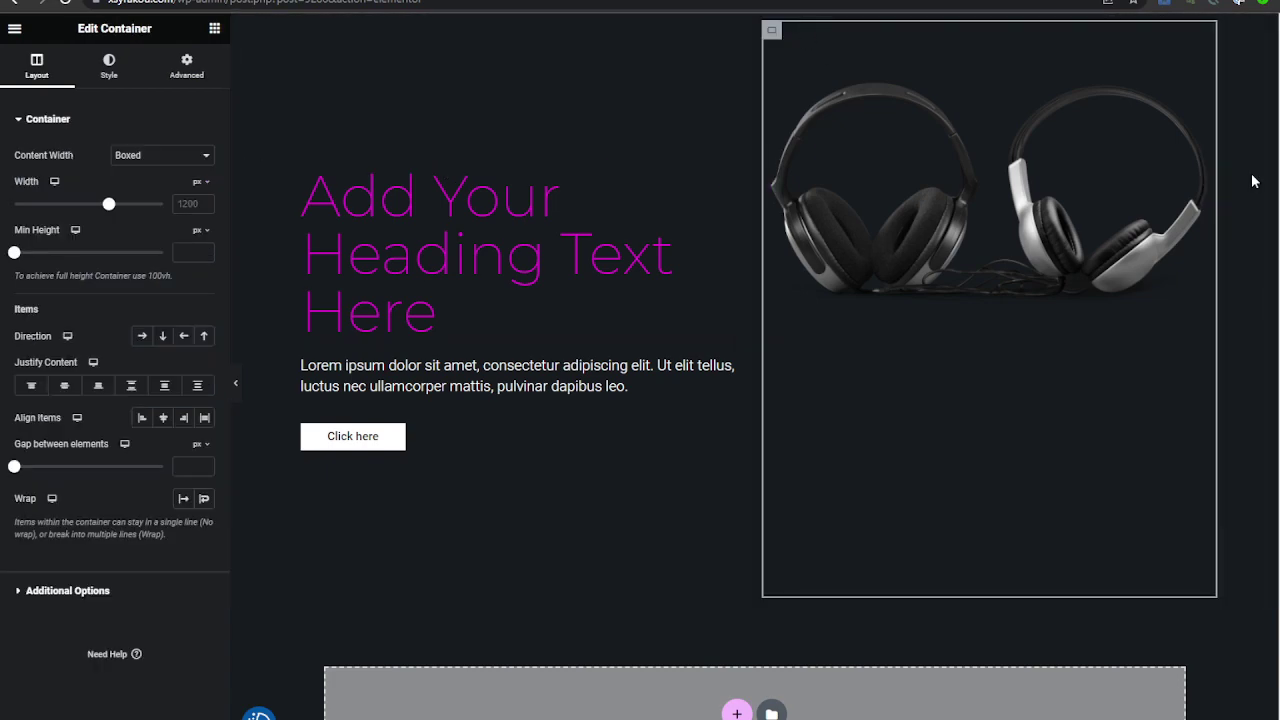
click(65, 386)
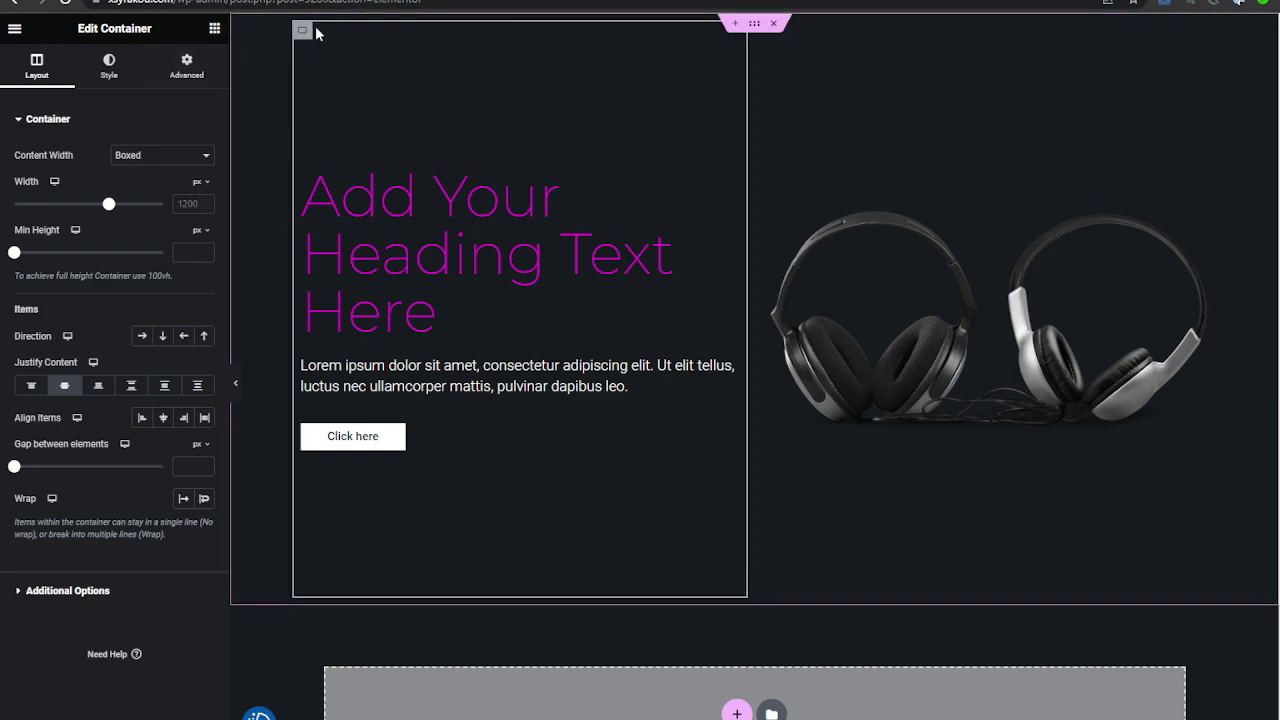
Set the left inner container's boxed width to 40% and its Align Items to Start
click(201, 190)
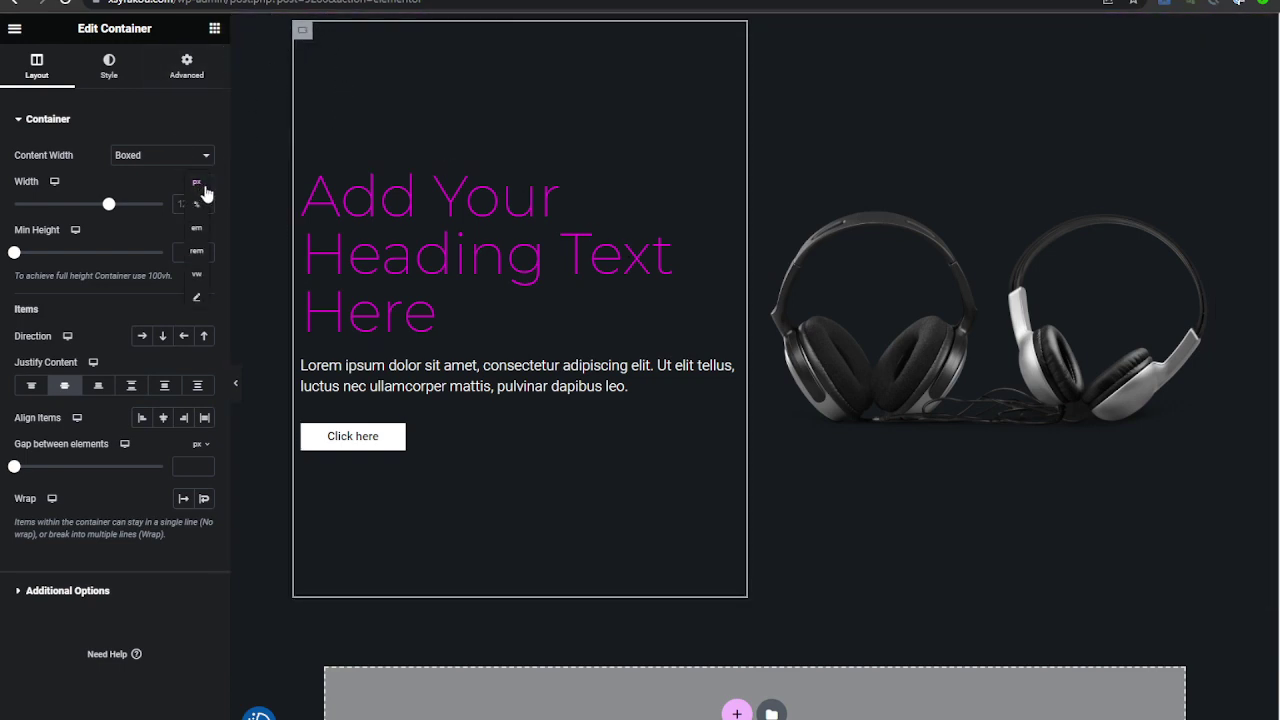
click(198, 206)
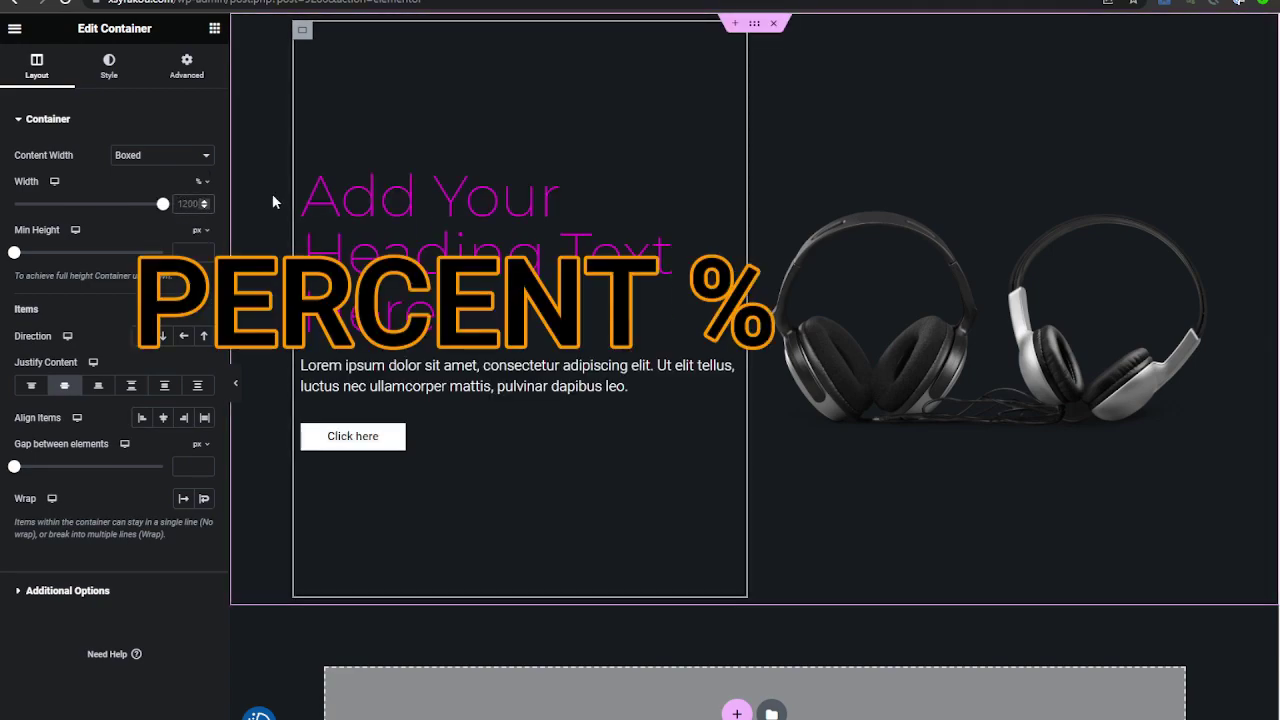
text(40)
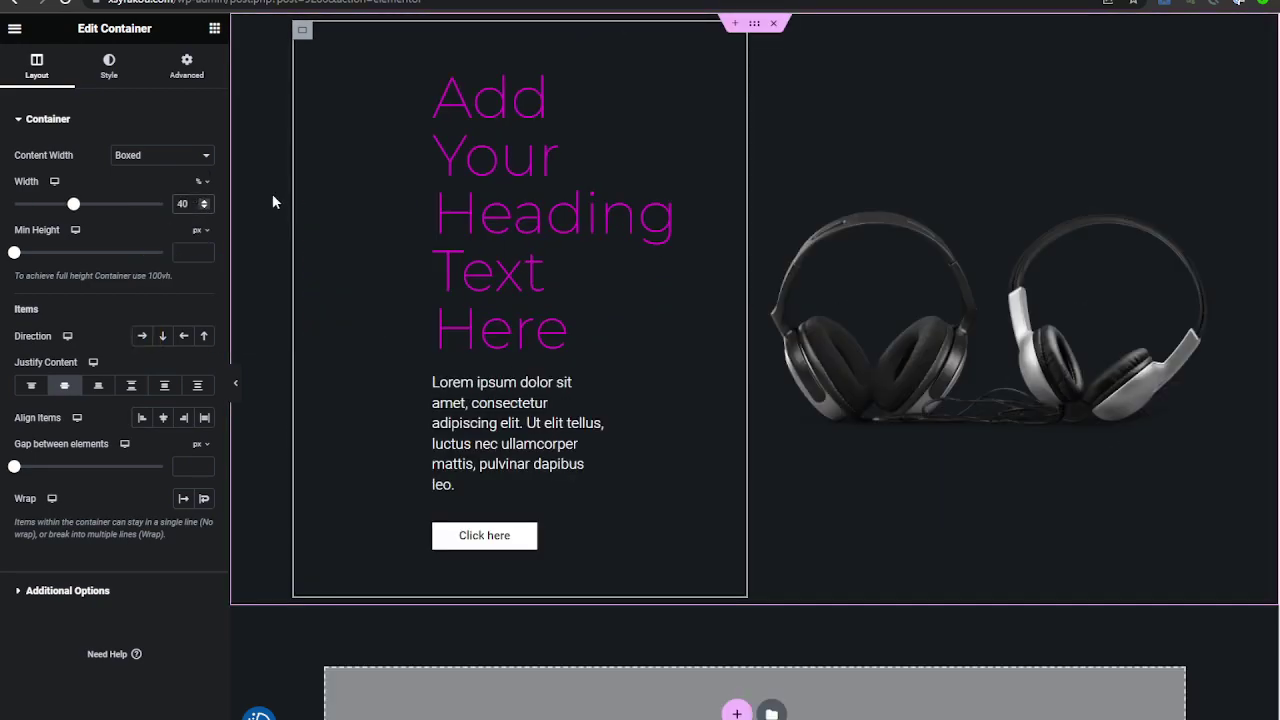
click(139, 419)
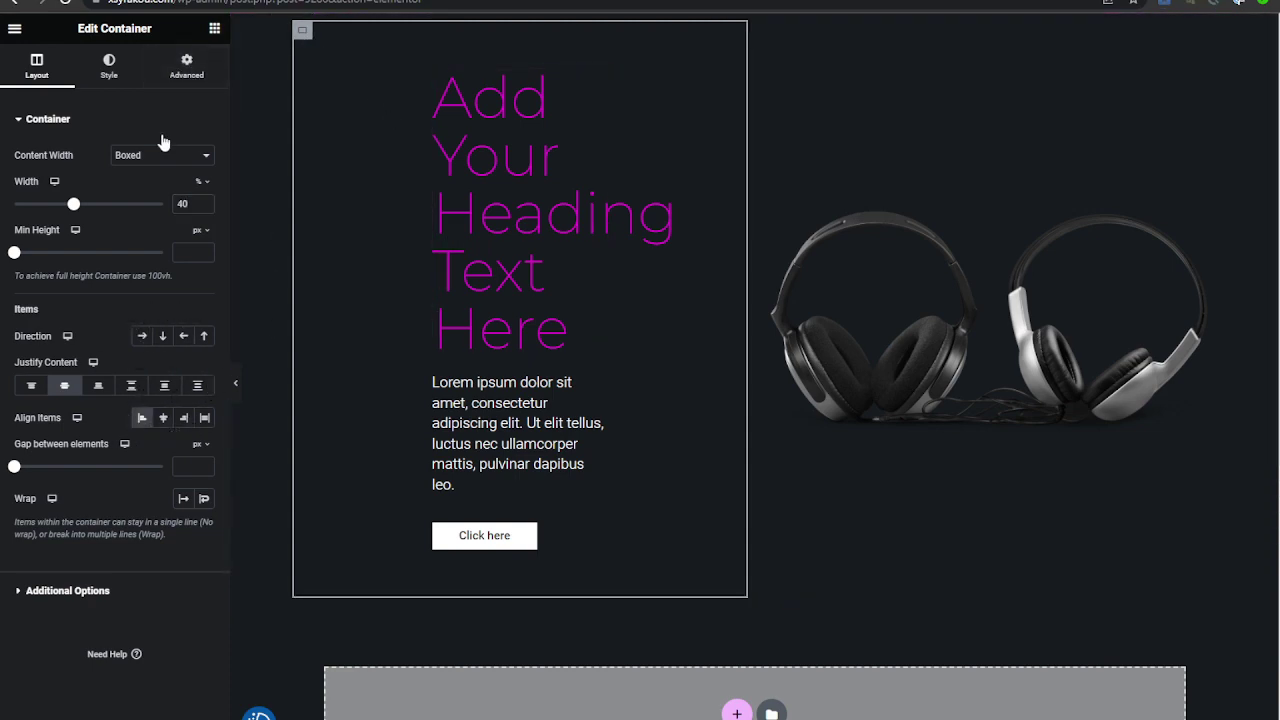
Switch the left inner container's content width to Full Width and set its width to 40%
click(143, 177)
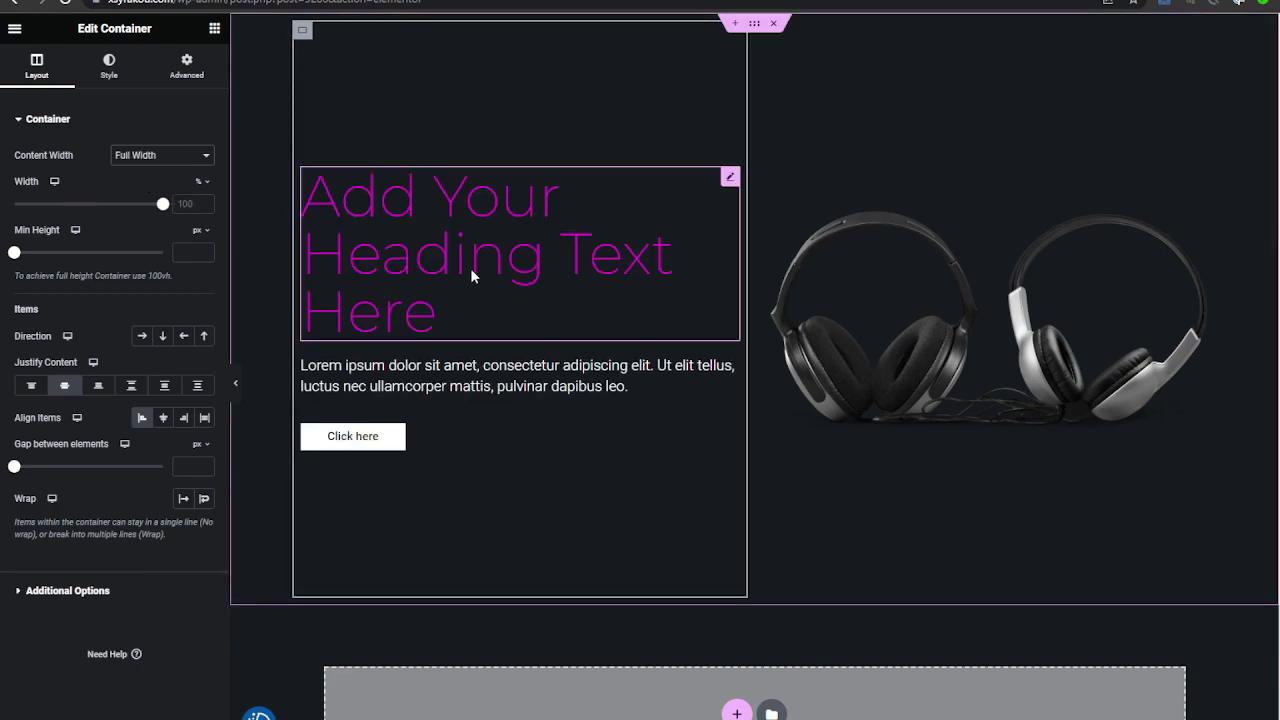
key(ctrl+z)
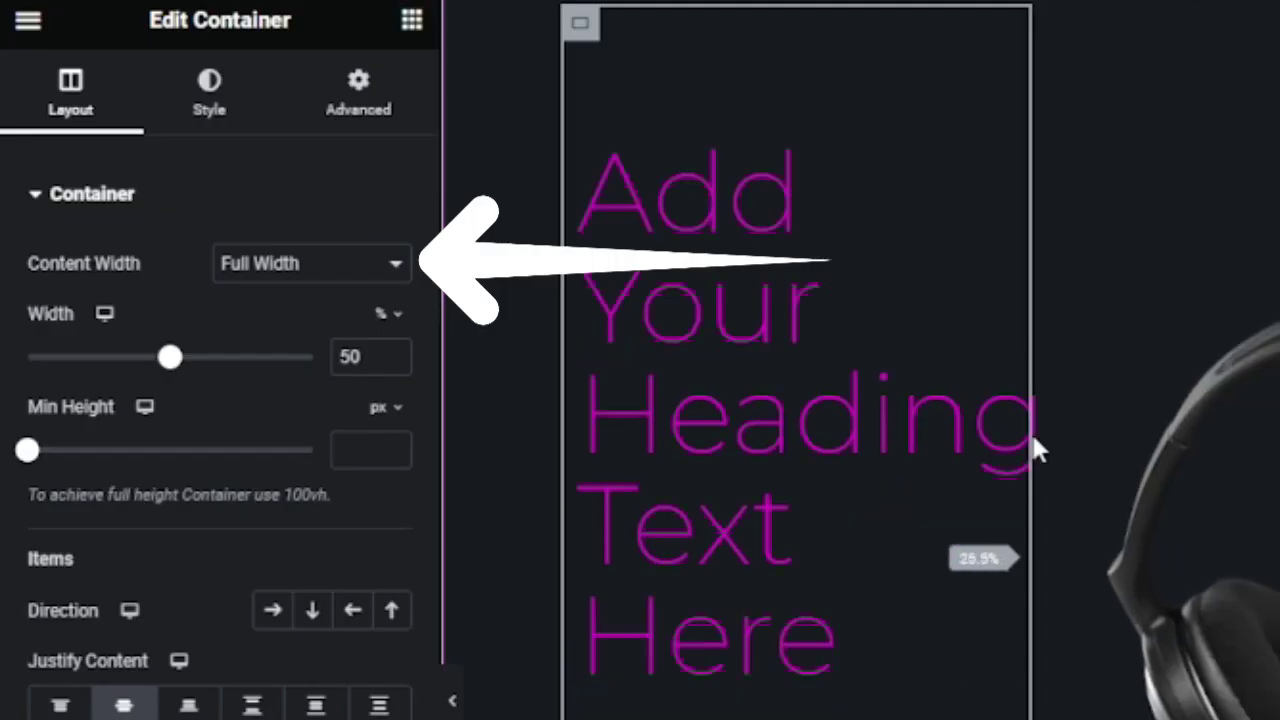
drag(715, 258, 680, 251)
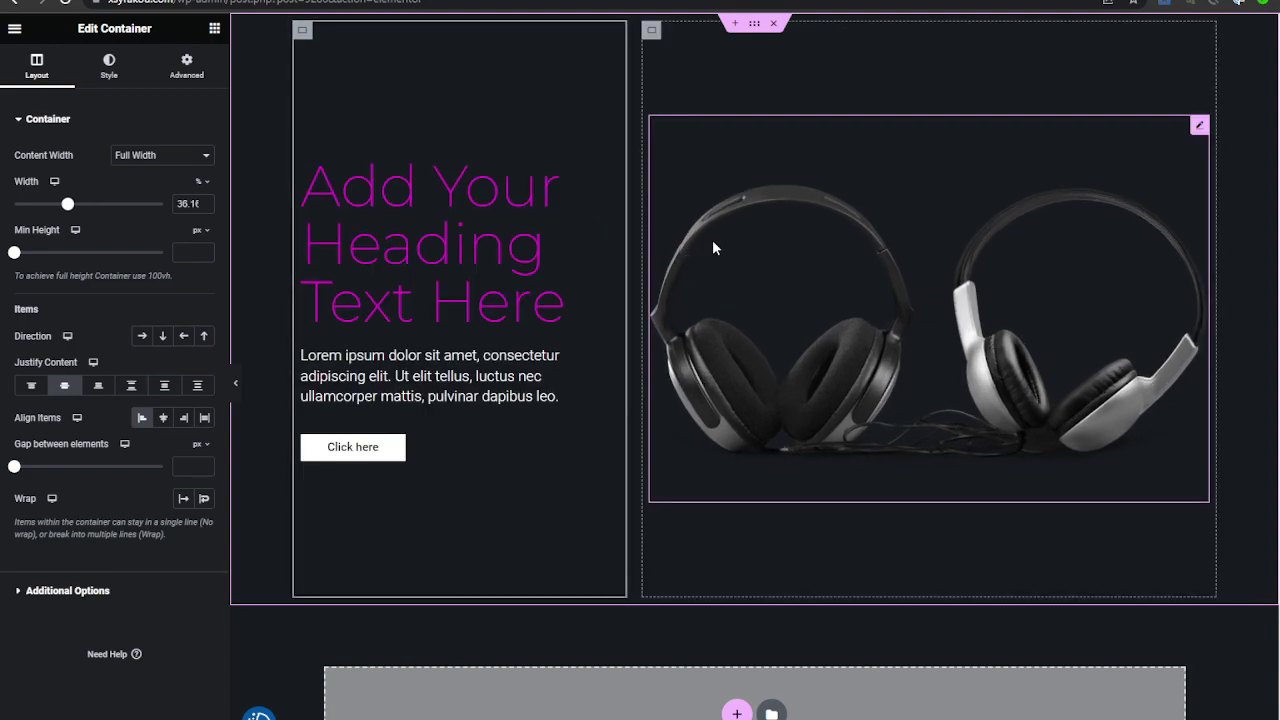
click(205, 201)
click(205, 201)
click(205, 201)
click(205, 201)
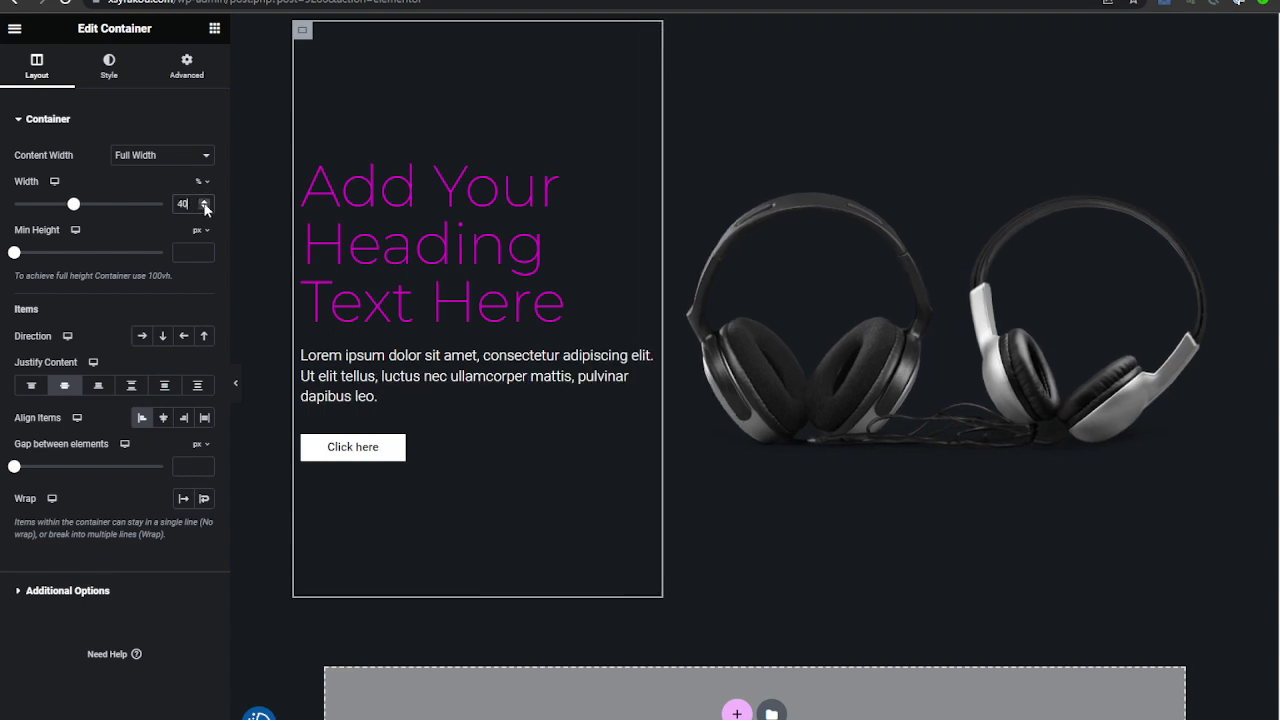
Switch the right inner container to Full Width content, trying a width of 60% and settling on 65%
click(683, 49)
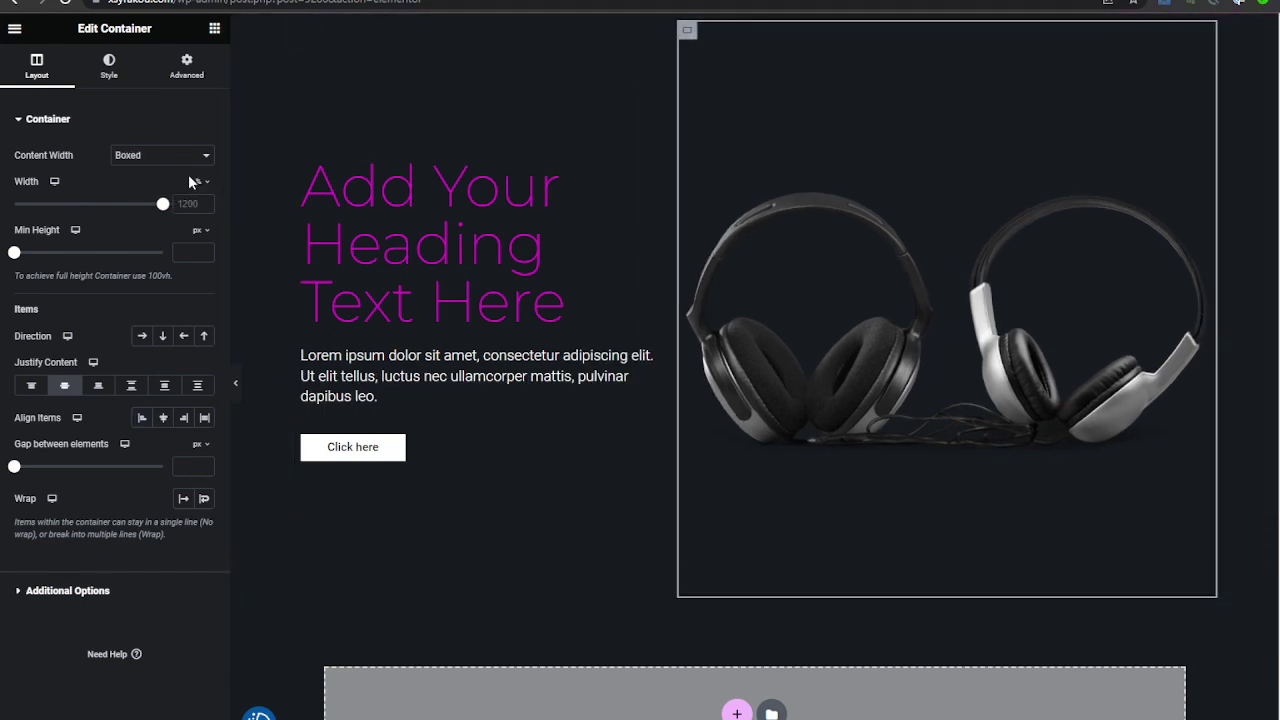
click(160, 155)
click(140, 178)
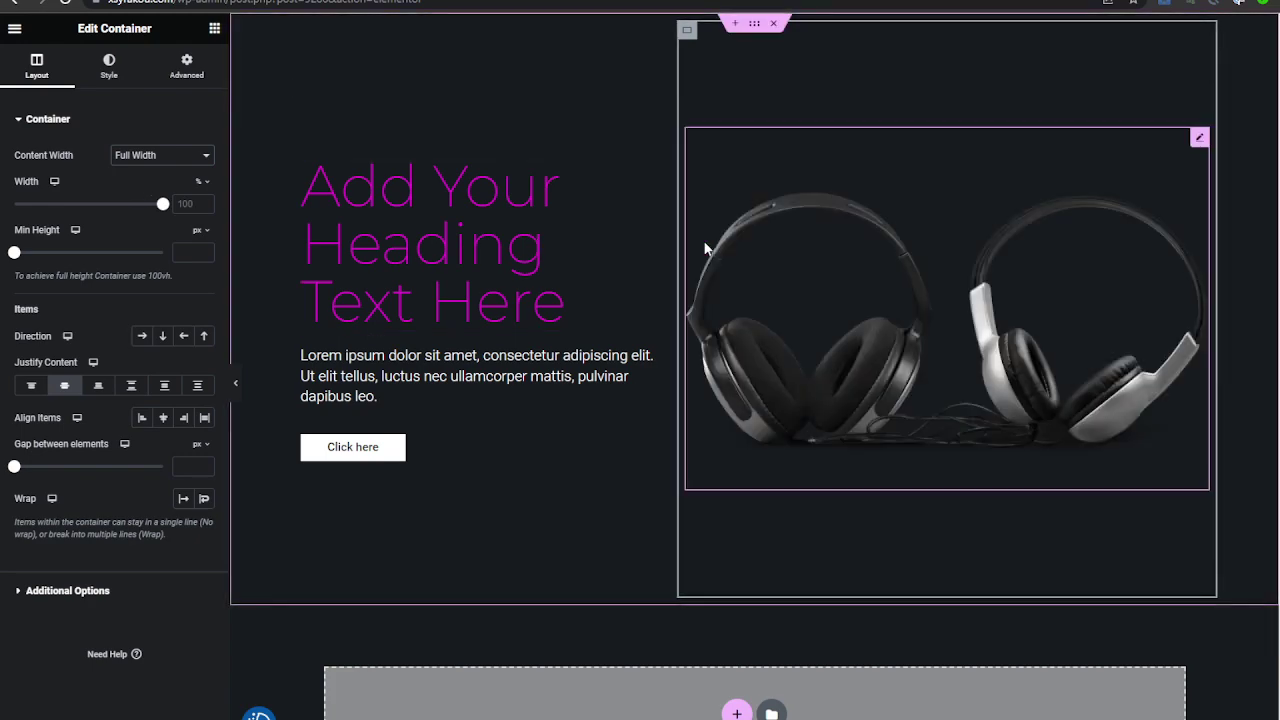
click(303, 31)
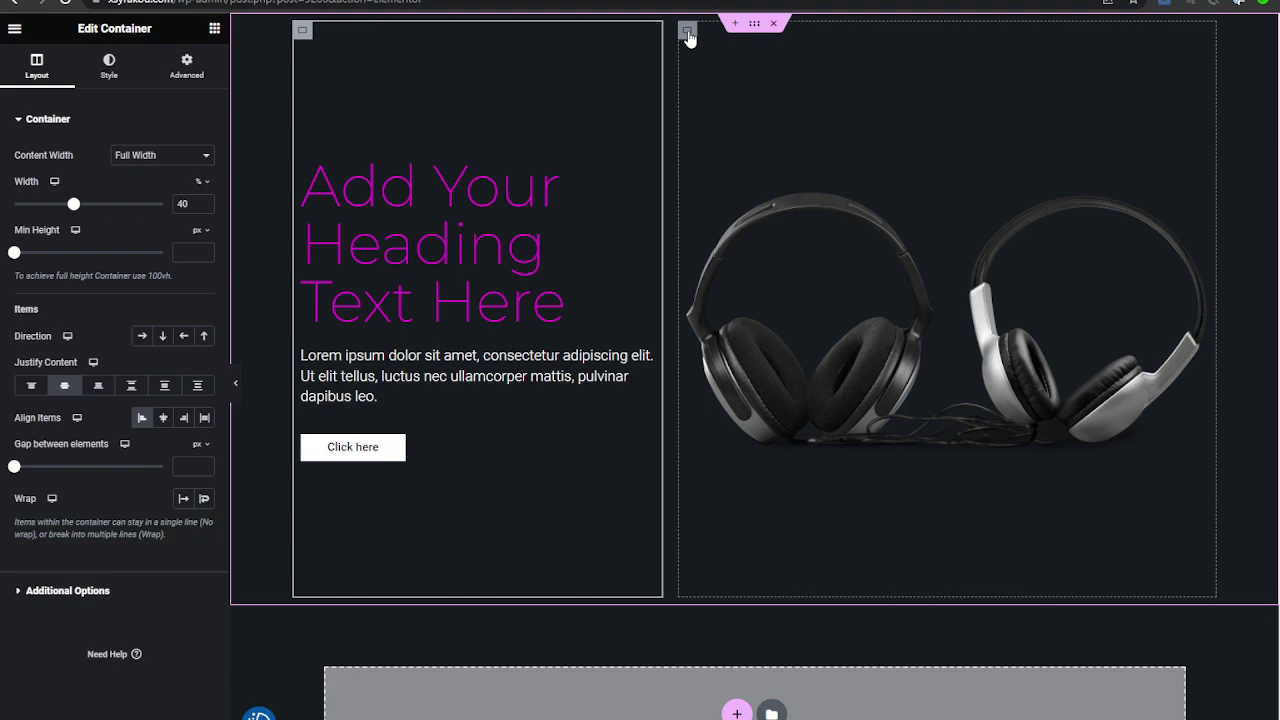
click(688, 33)
text(60)
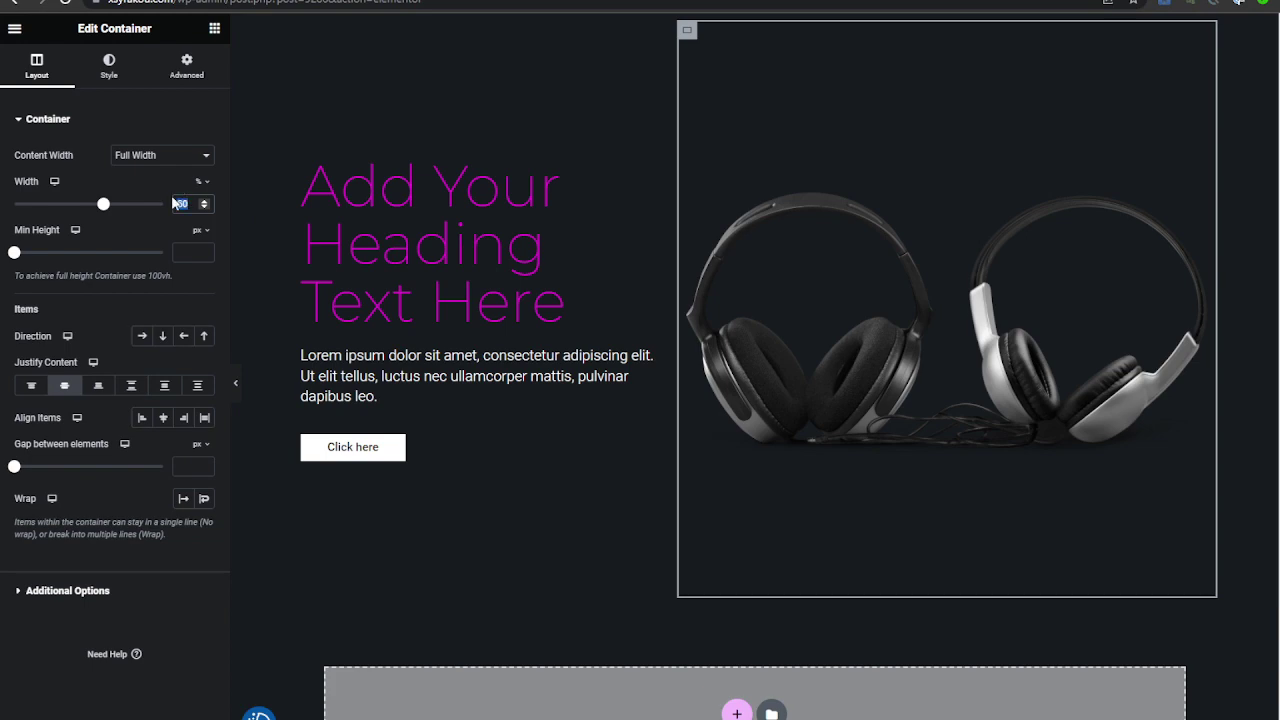
text(65)
Set the left inner container's width to 50%
click(302, 30)
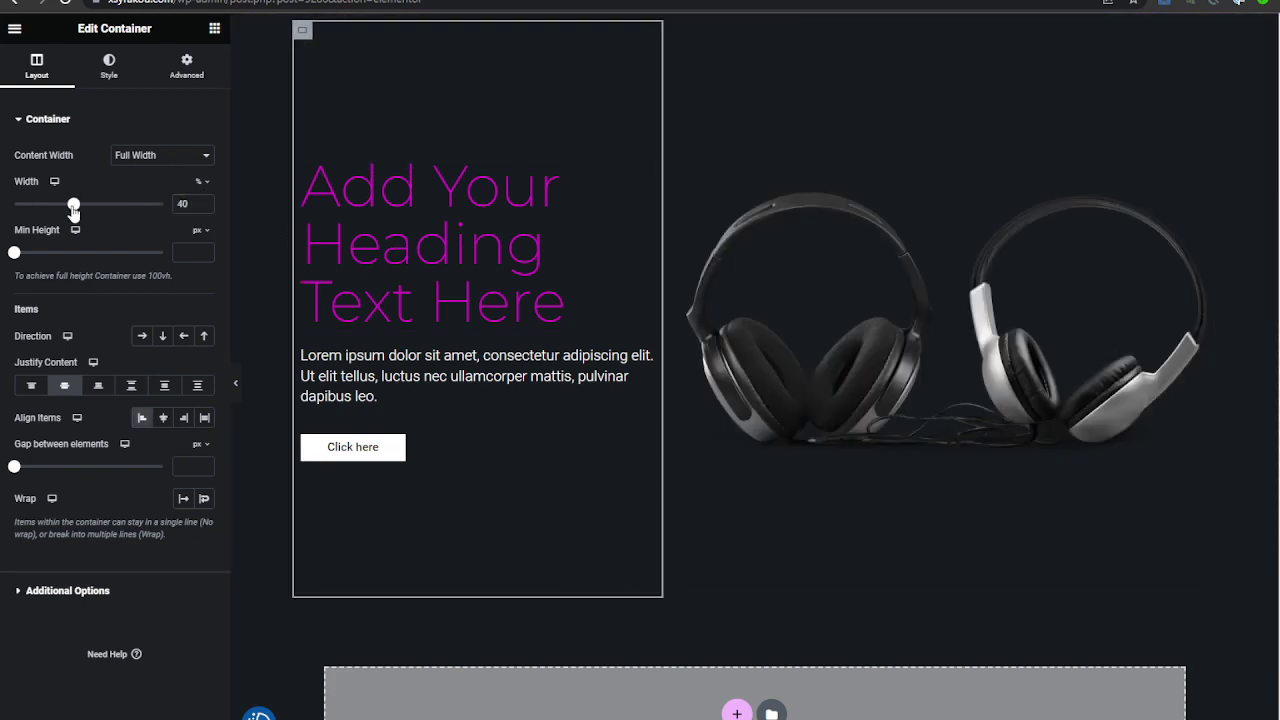
mouse_move(73, 210)
mouse_down()
mouse_move(53, 207)
mouse_move(88, 206)
mouse_up()
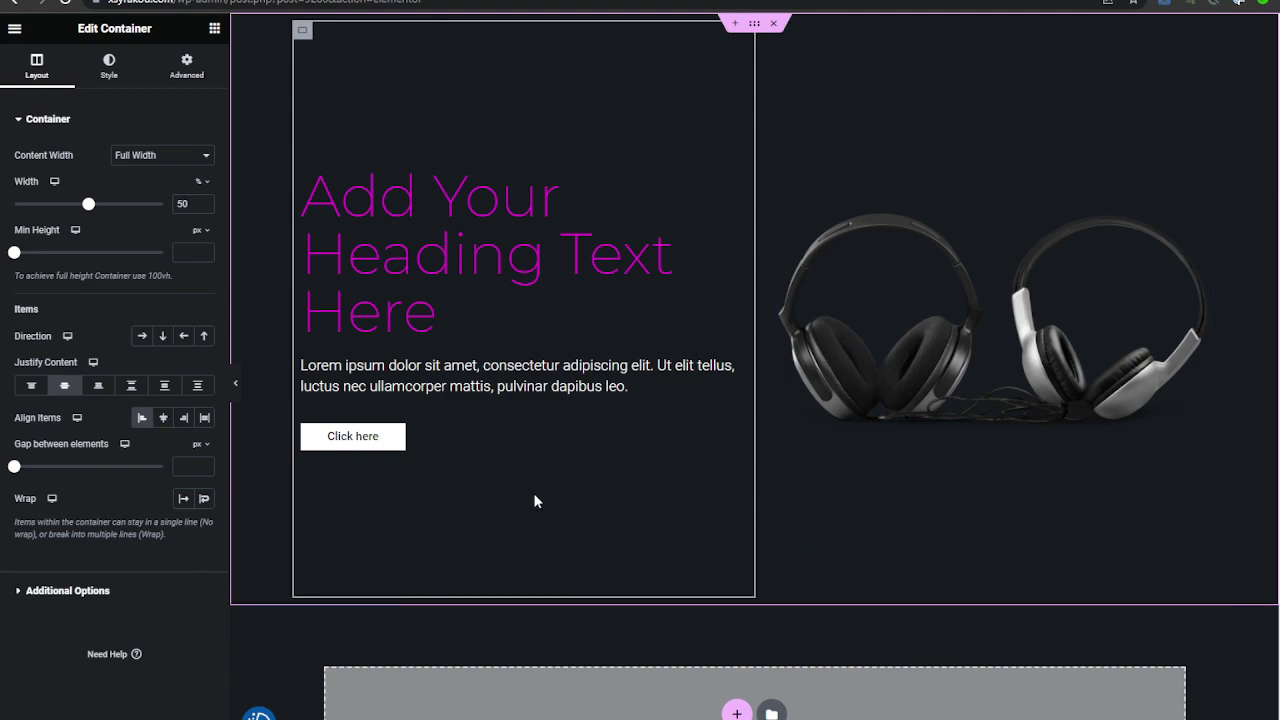
click(396, 433)
click(380, 376)
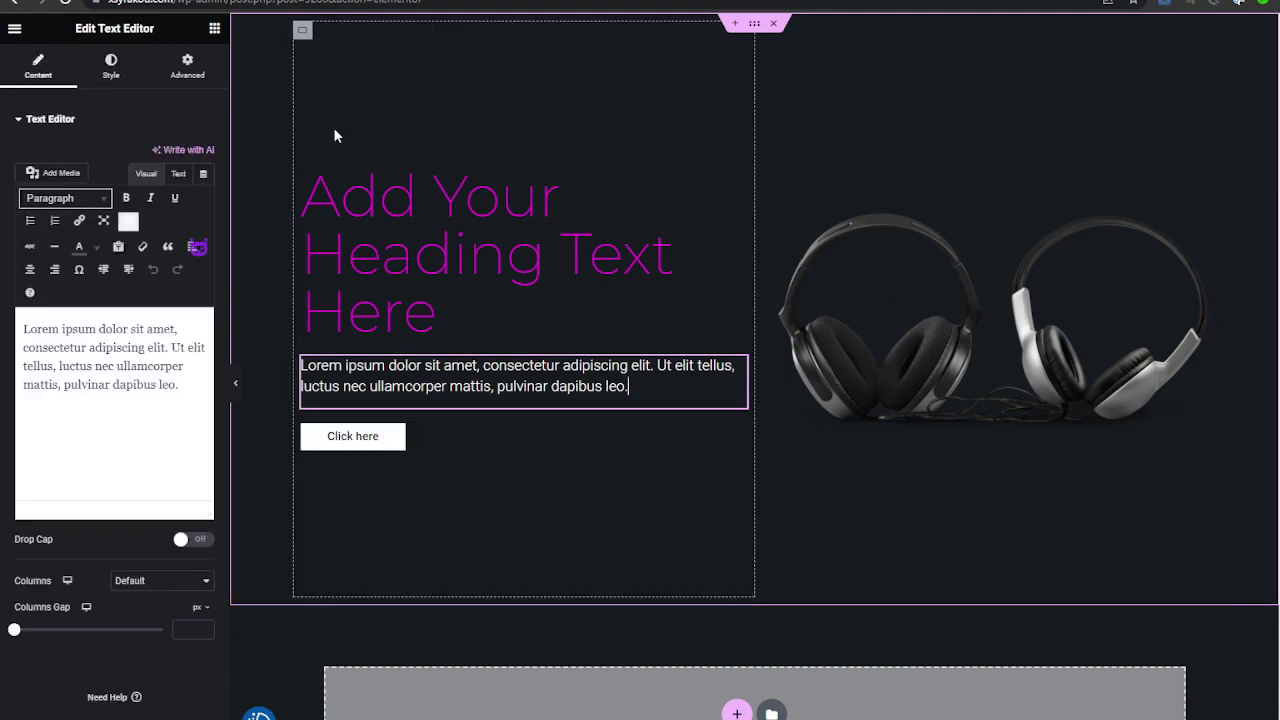
Try Center and End for the left inner container's Align Items, and set it back to Start
click(303, 30)
click(163, 419)
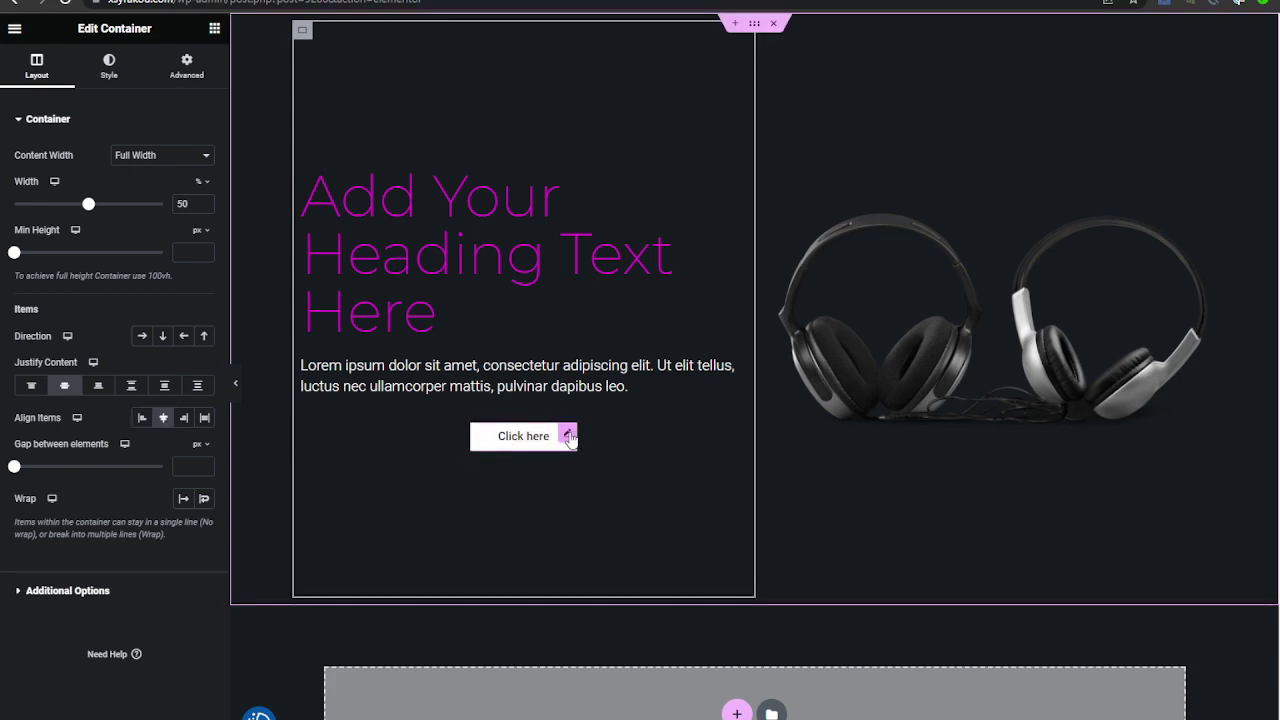
click(184, 418)
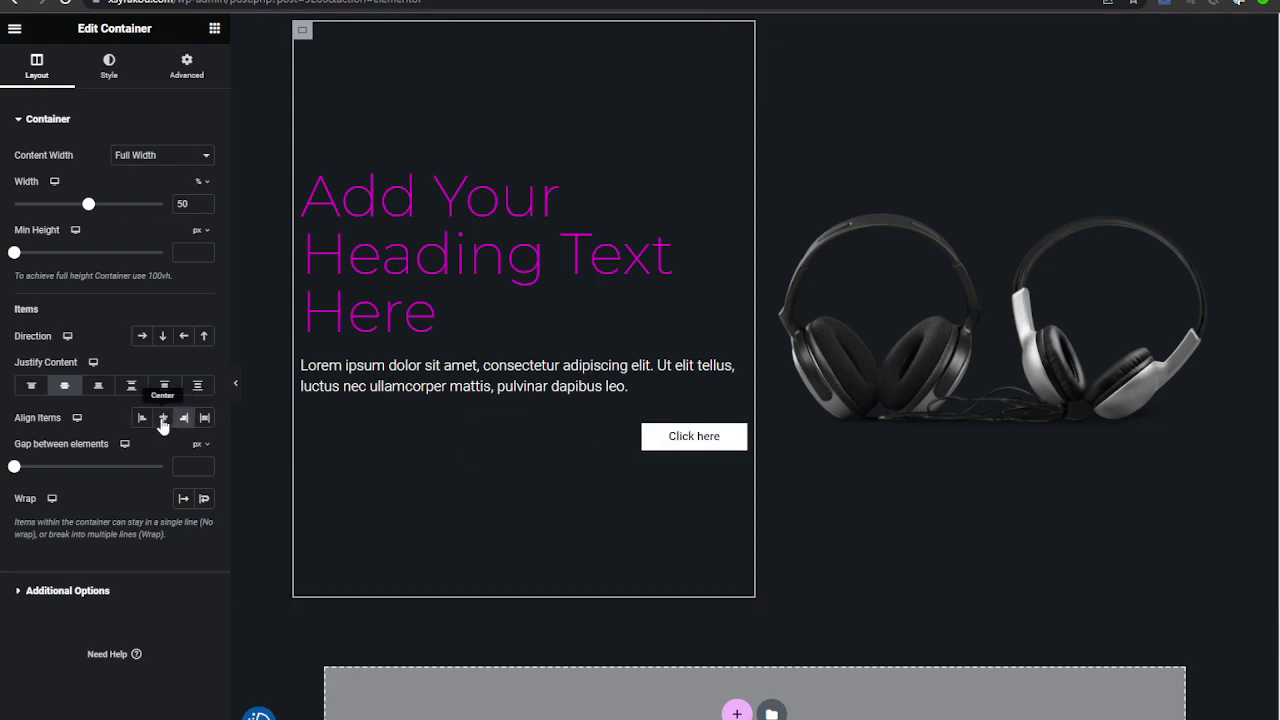
click(142, 418)
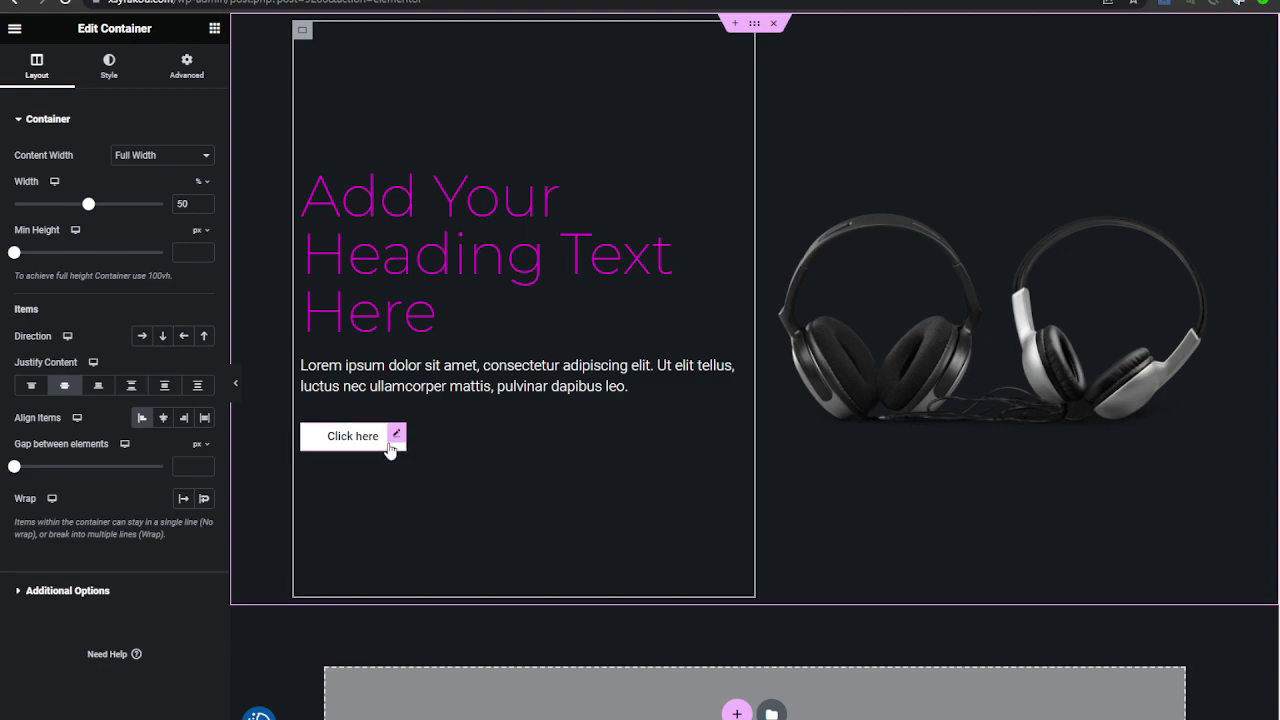
In the mobile layout, set the outer container's Direction to Column - reversed, and return to the desktop layout
click(104, 716)
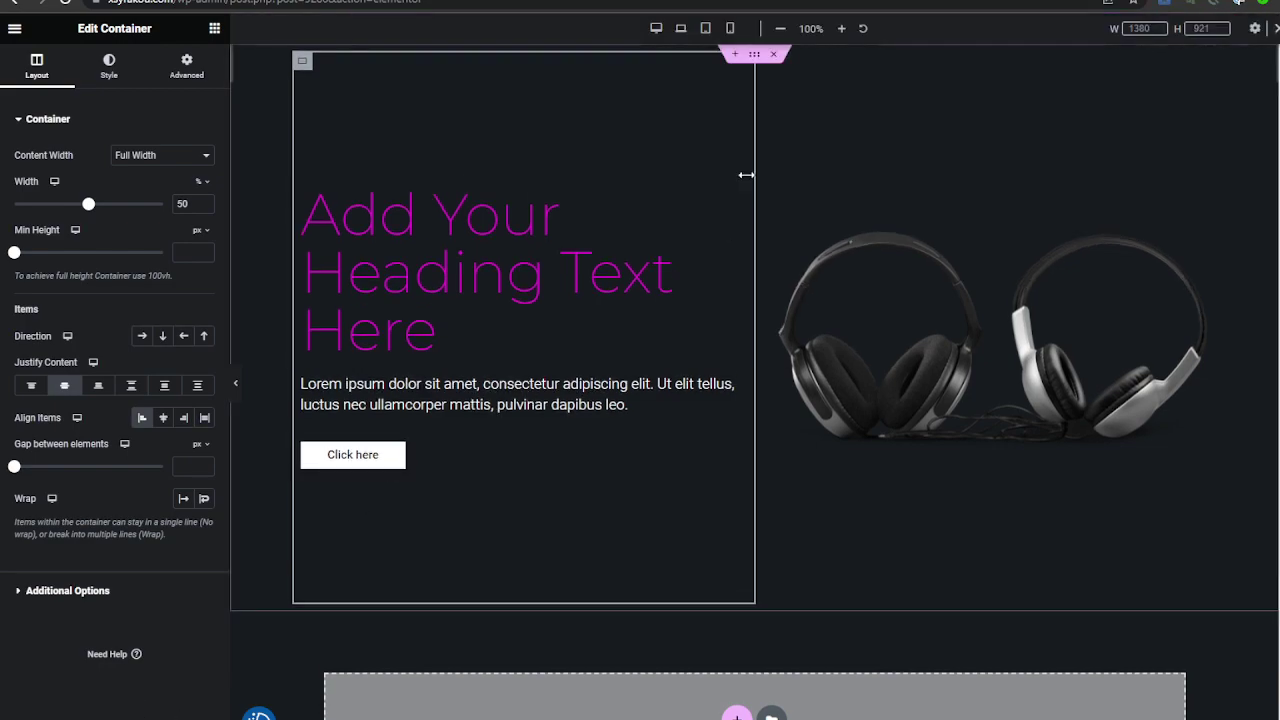
click(731, 30)
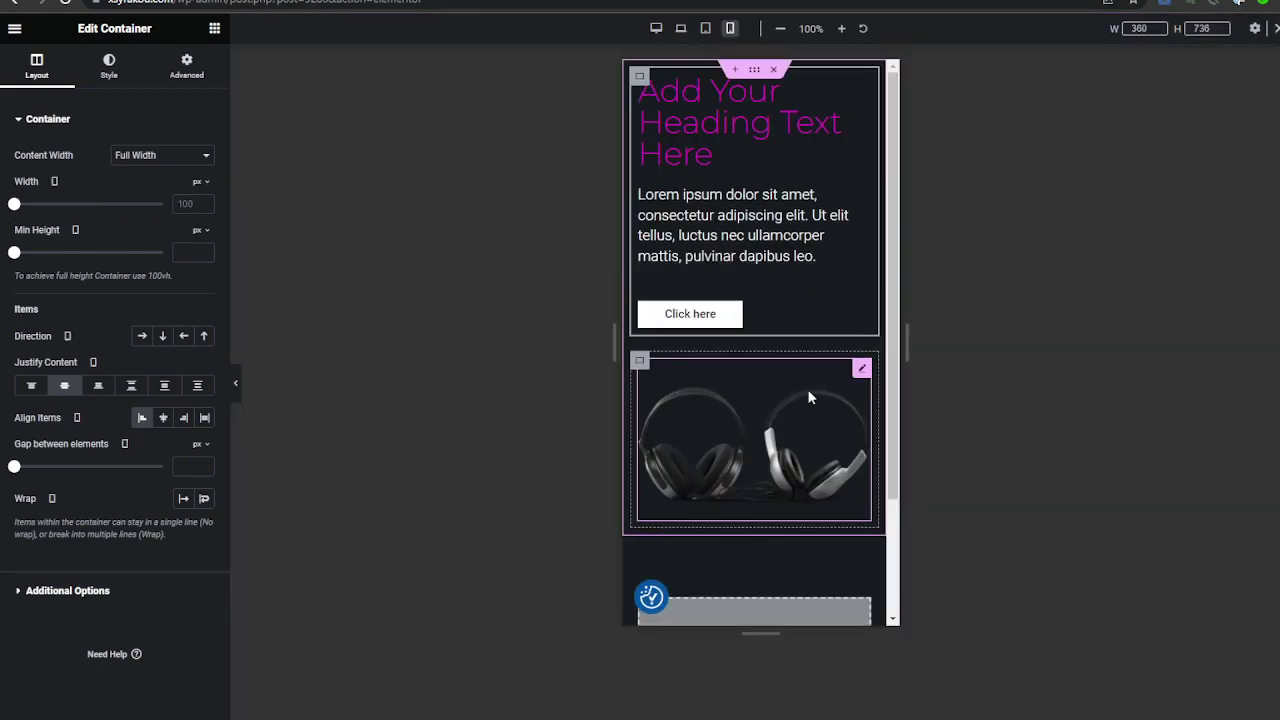
click(754, 66)
click(204, 336)
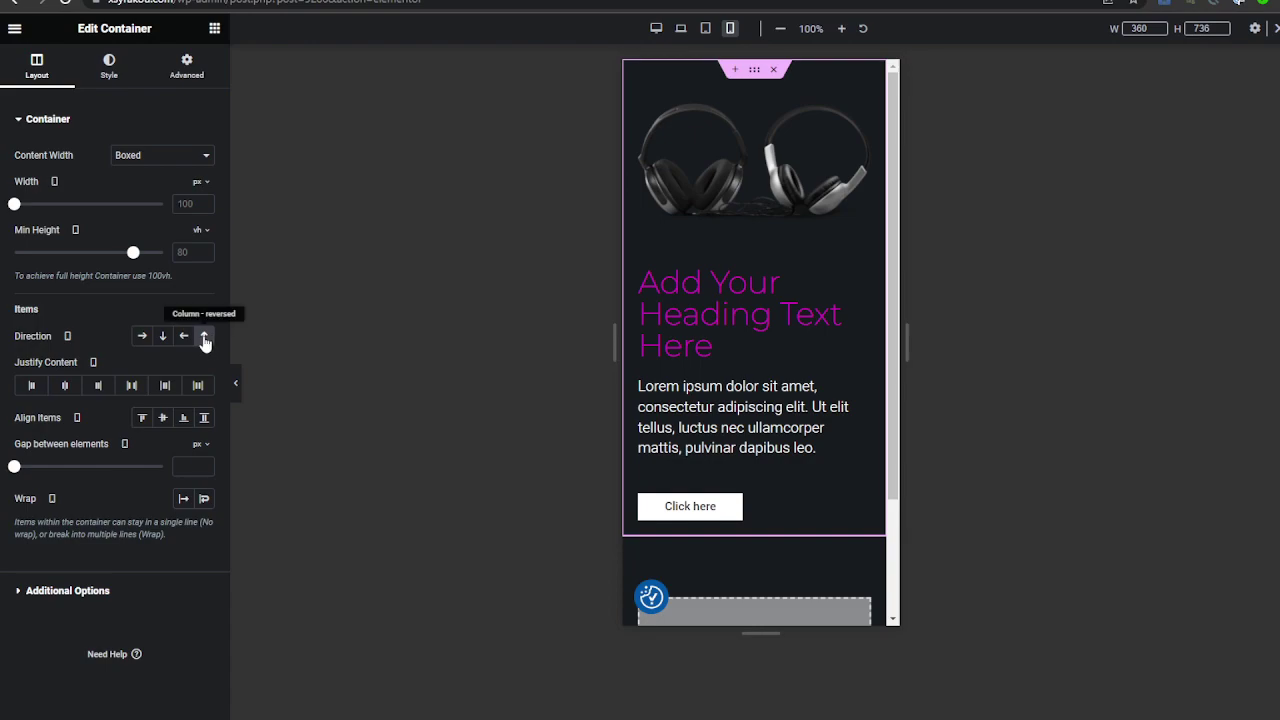
click(656, 30)
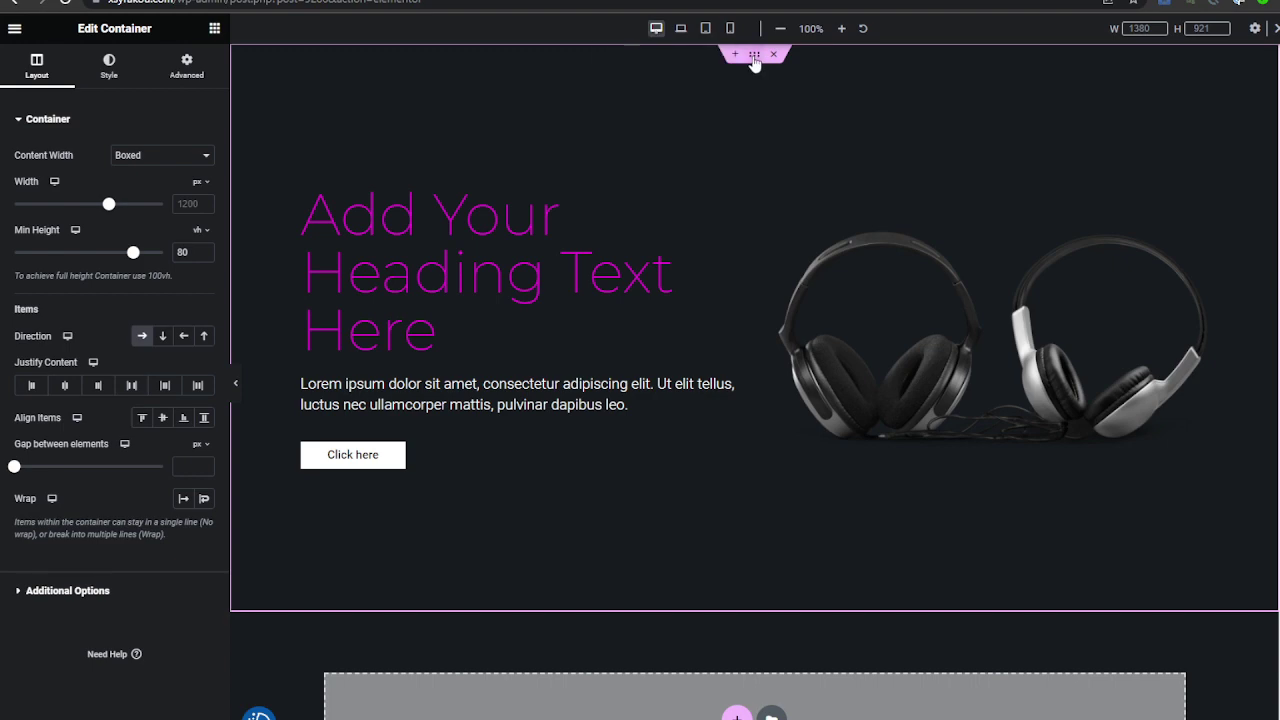
Give the outer container a solid background, trying the global colors Primary and Sparade färger #1 and settling on the green Sparade färger #6
click(109, 65)
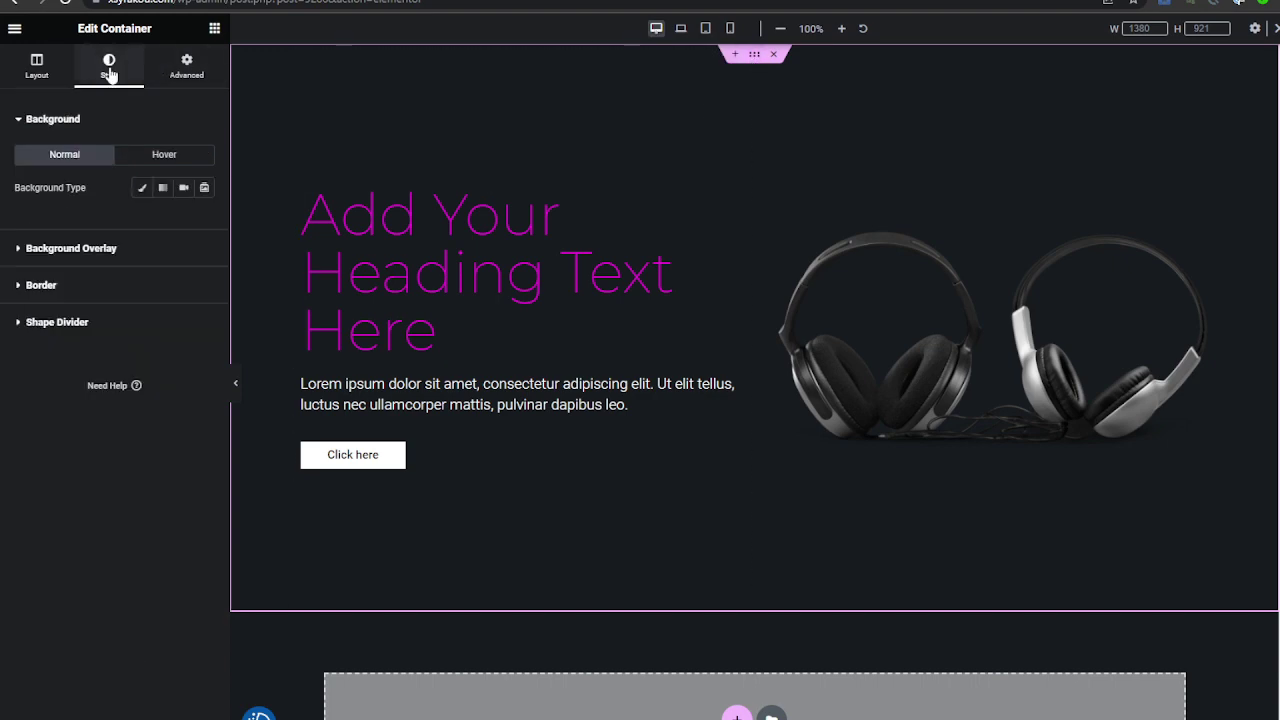
click(141, 187)
click(183, 219)
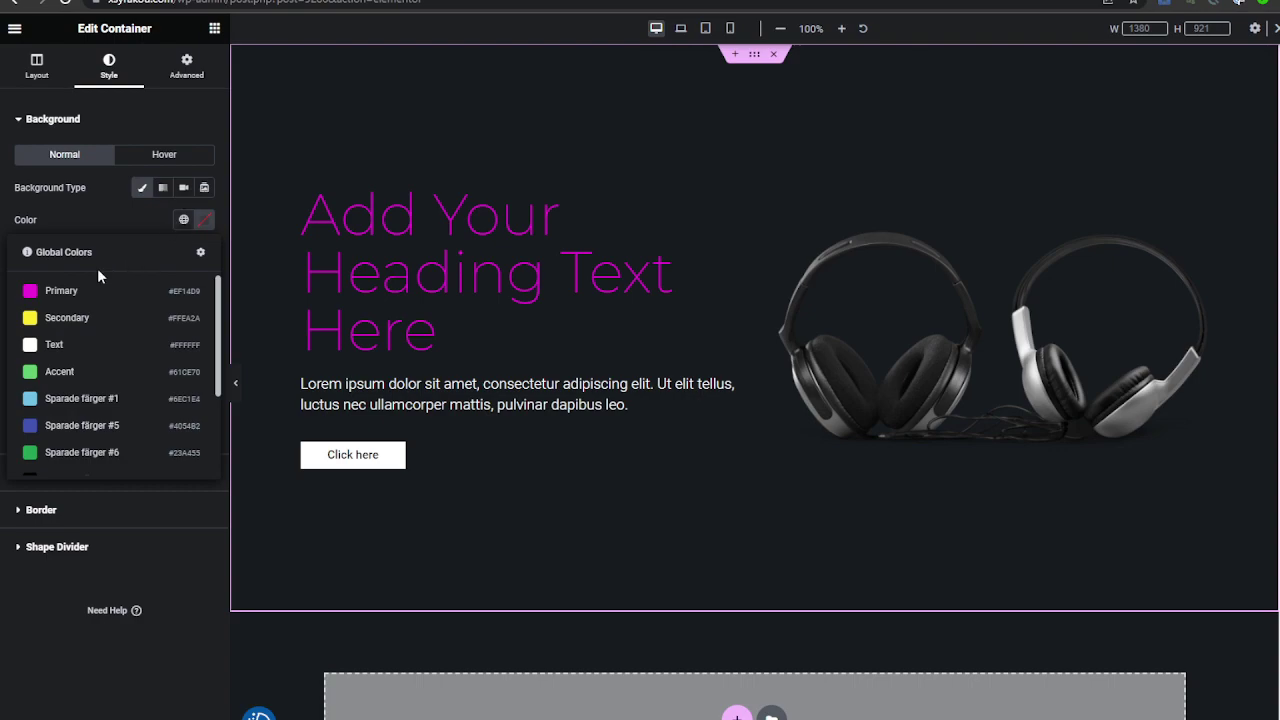
click(68, 291)
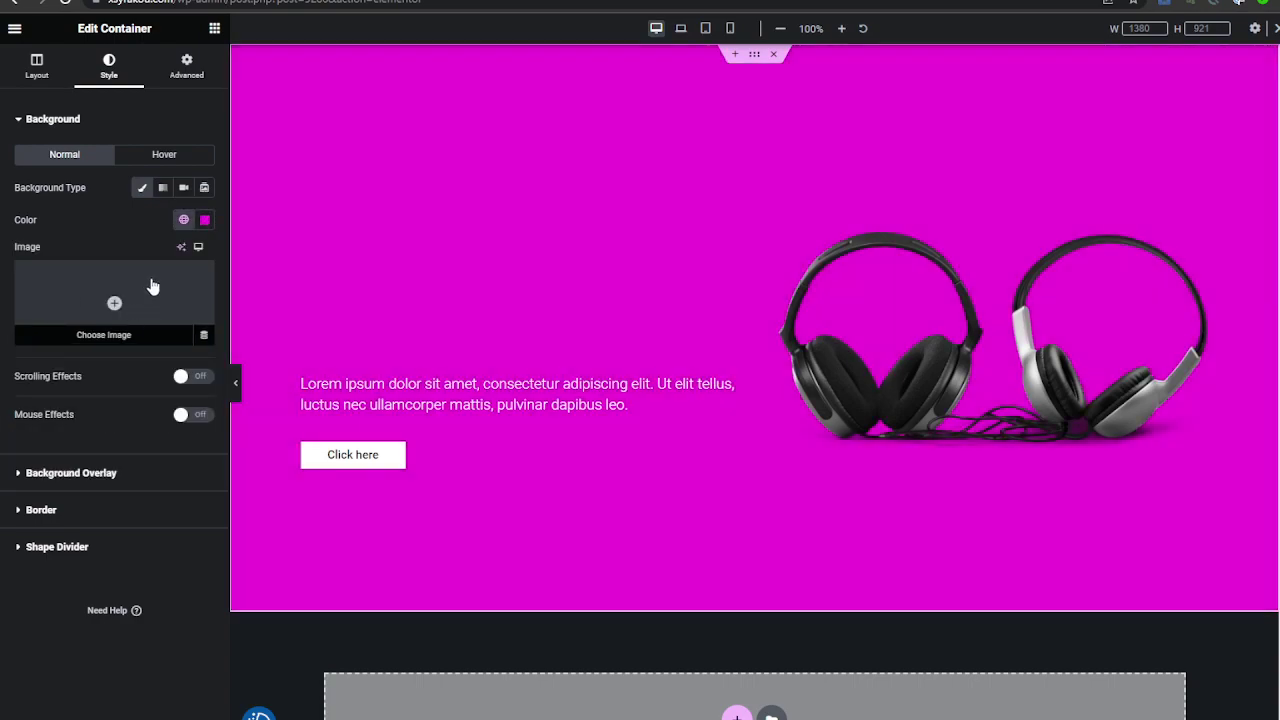
click(183, 219)
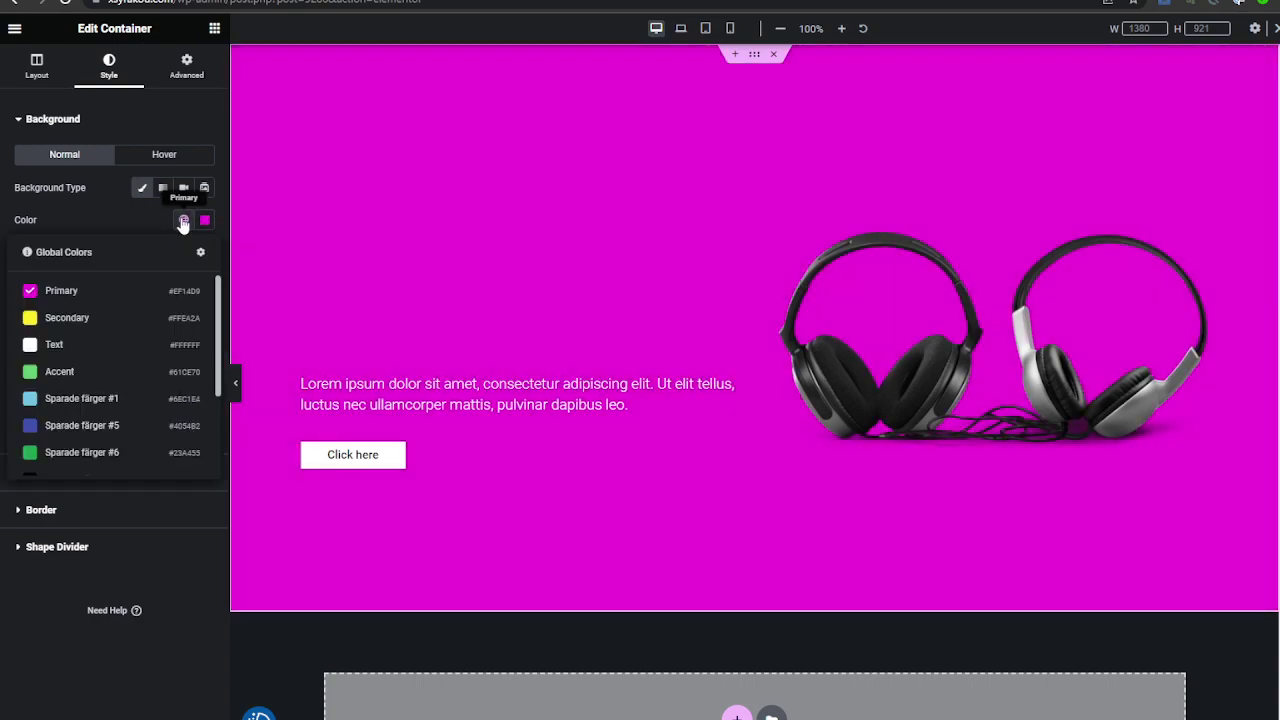
click(68, 400)
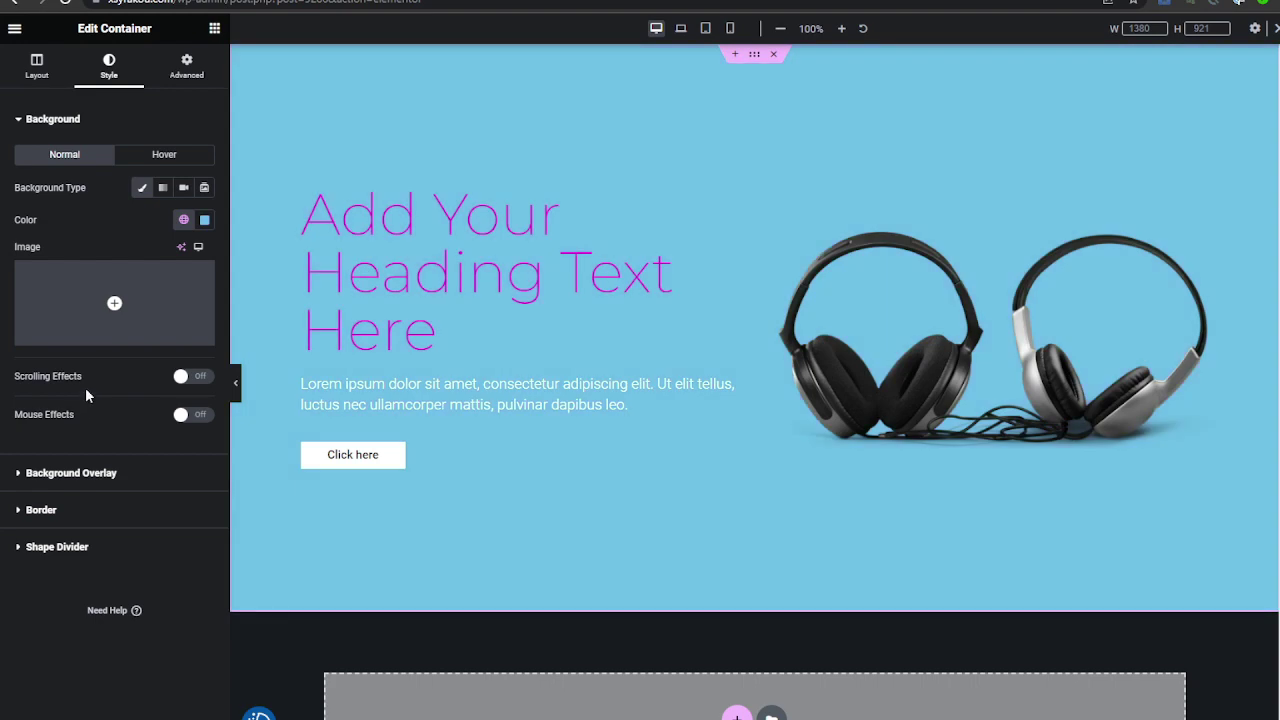
click(183, 220)
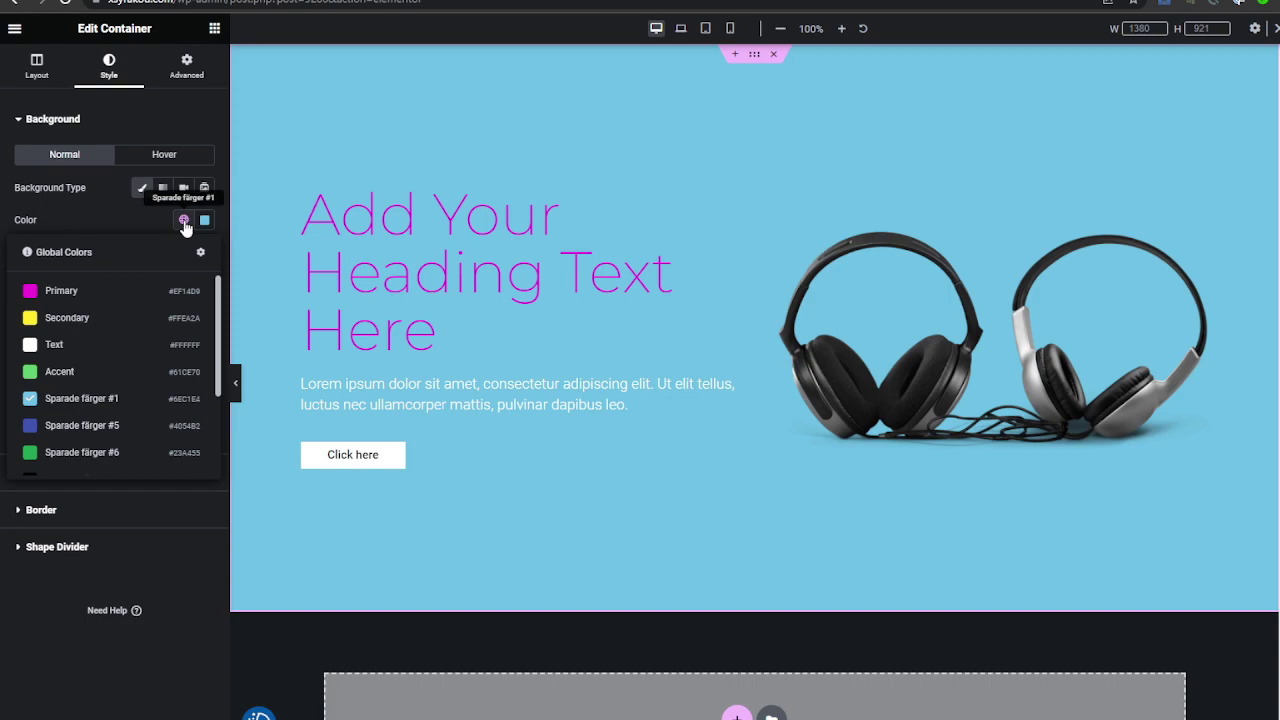
click(84, 424)
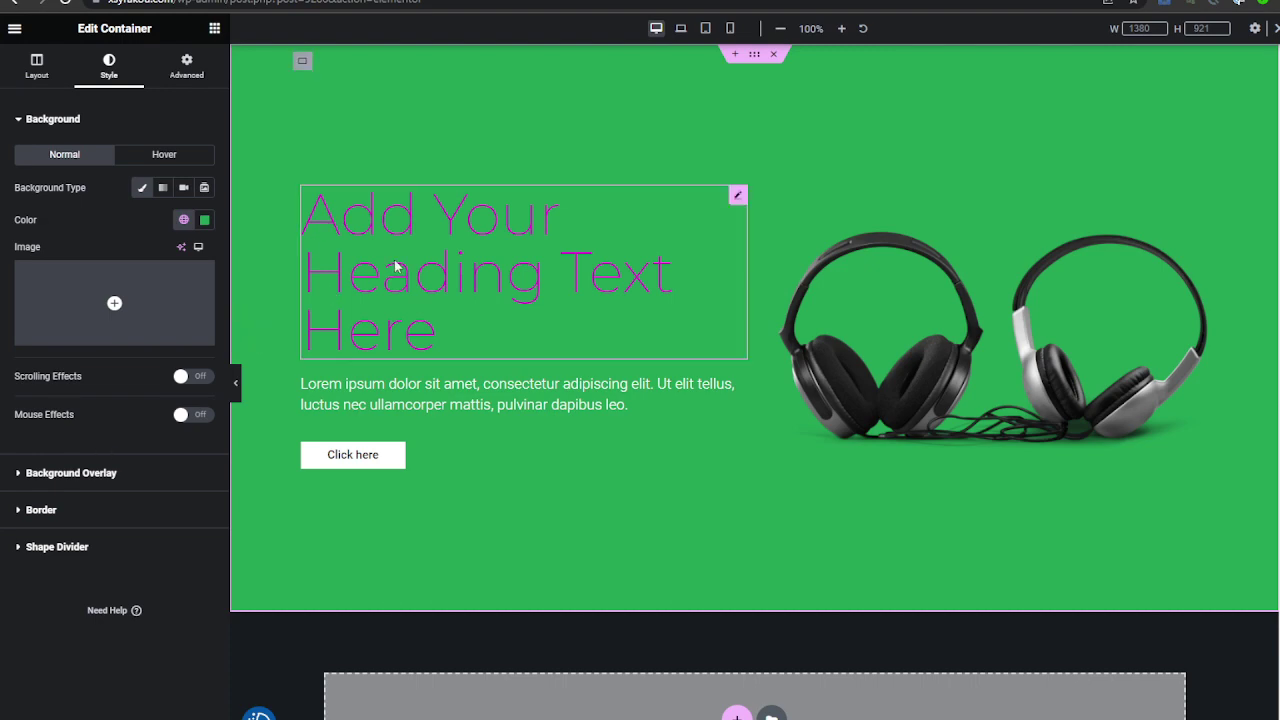
Set the heading's text color to the global black and apply a global font preset to its typography
click(437, 330)
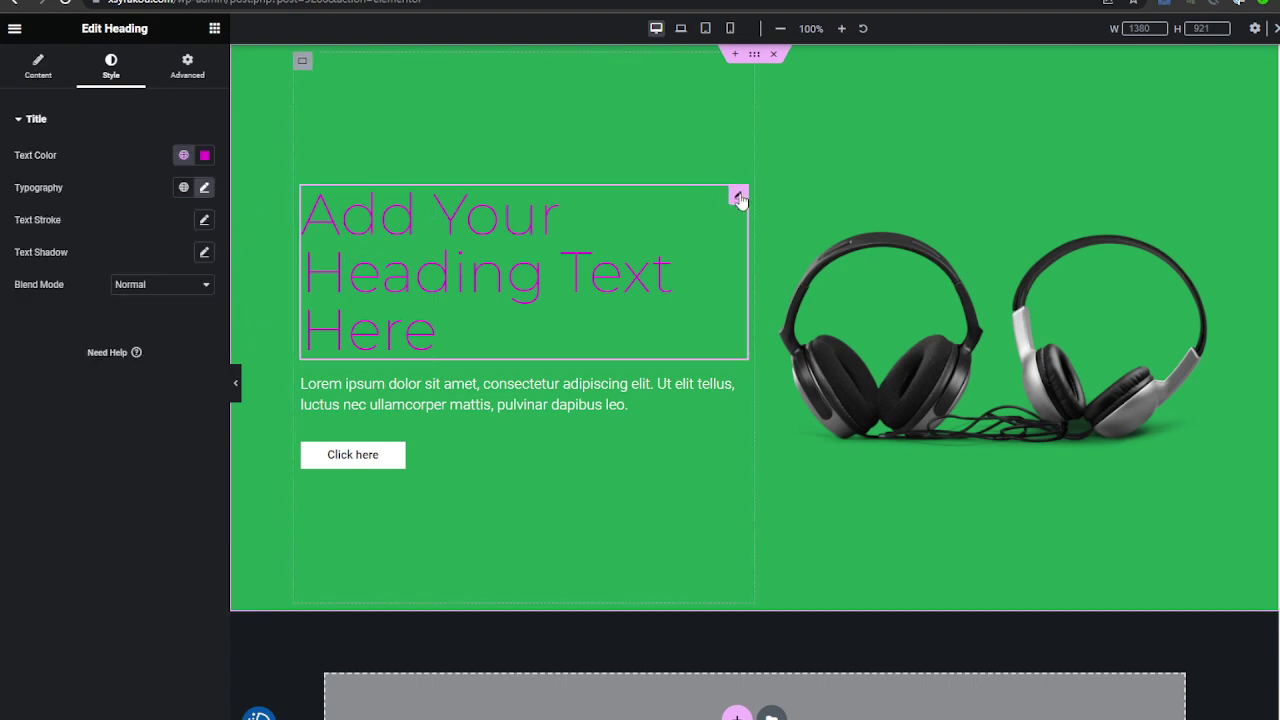
click(183, 155)
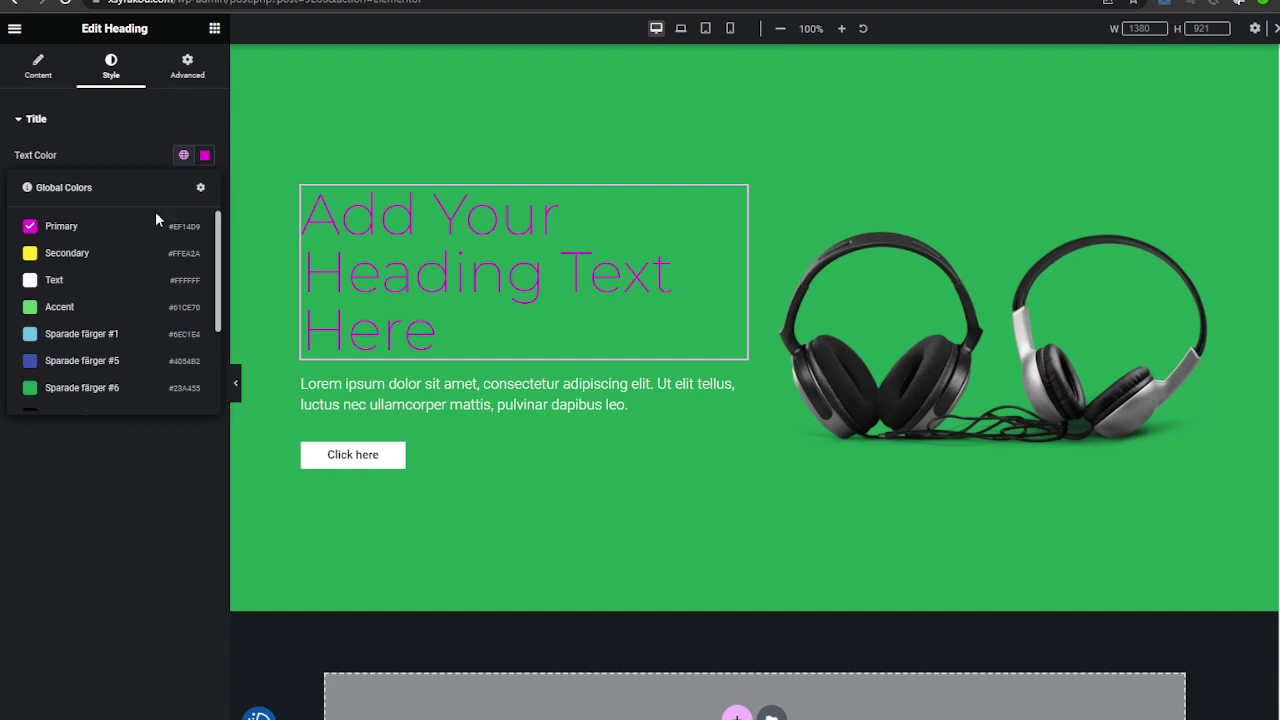
scroll(112, 351, down, 3)
click(72, 288)
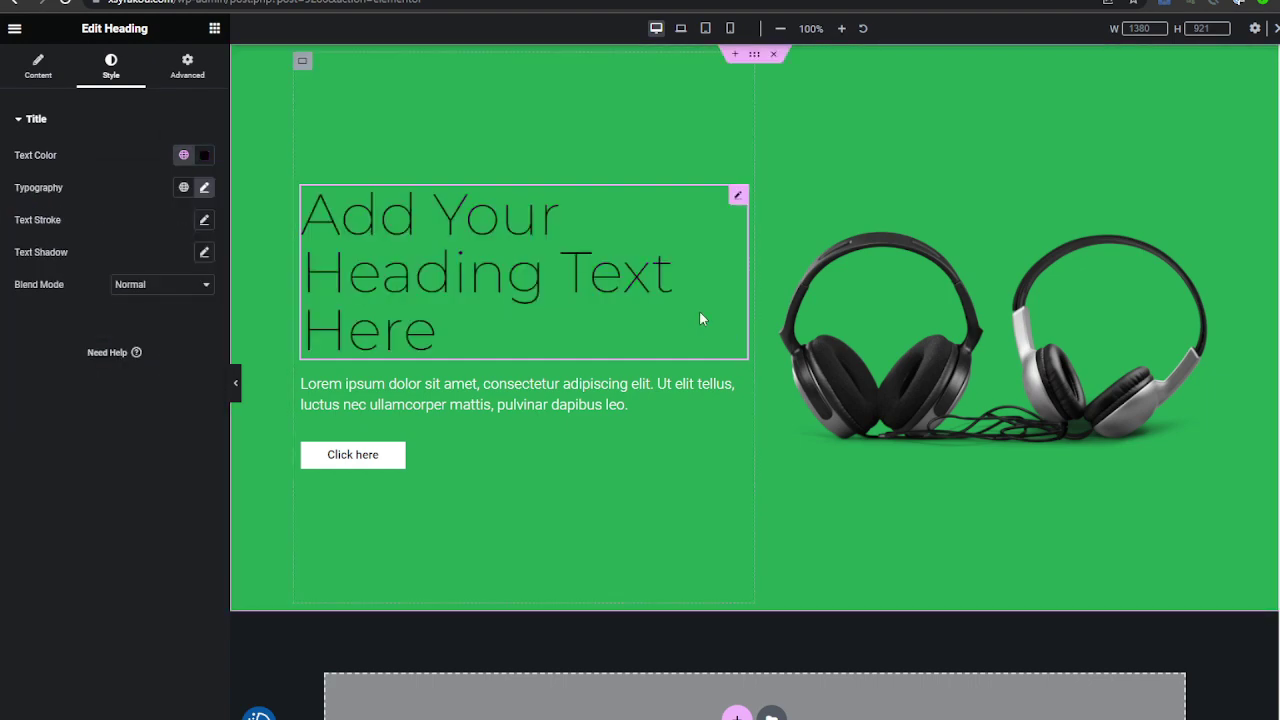
click(183, 187)
click(121, 261)
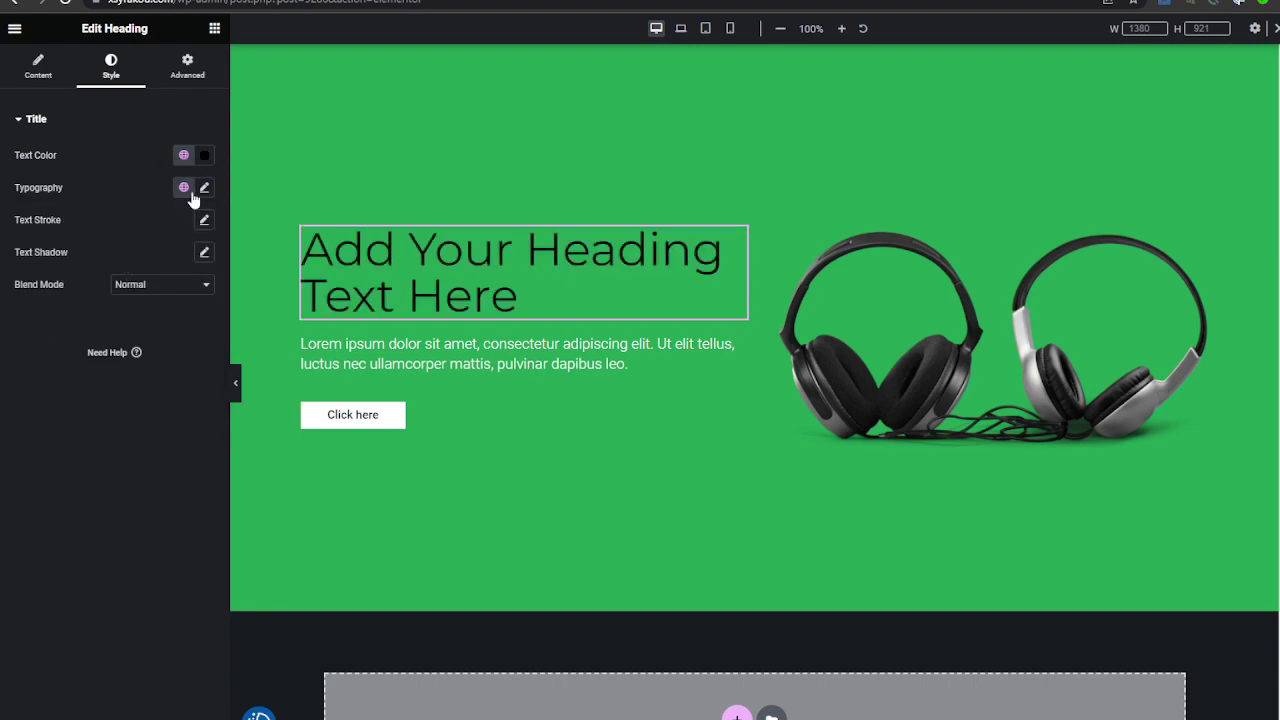